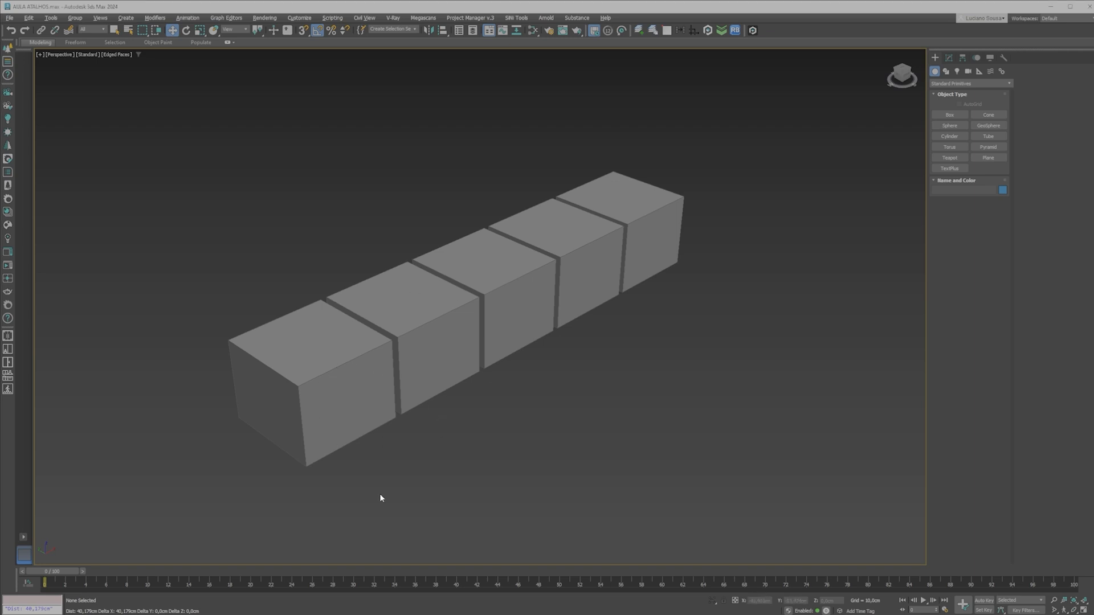
Examine the standard, snap, primitives and animation quad menus over the empty area beside the boxes
right_click(721, 247)
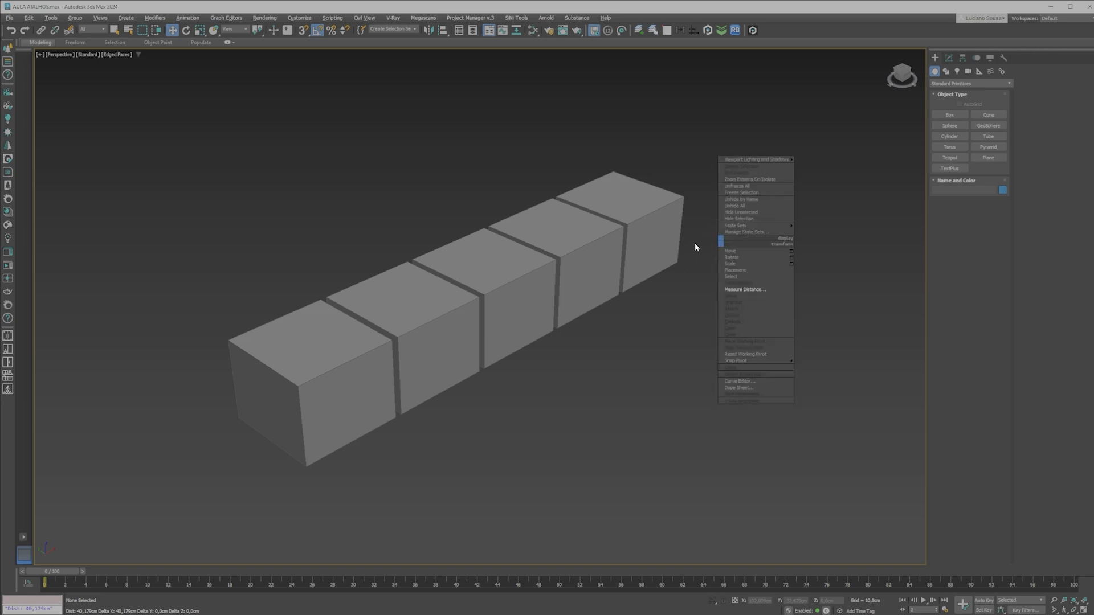
mouse_move(710, 232)
click(704, 254)
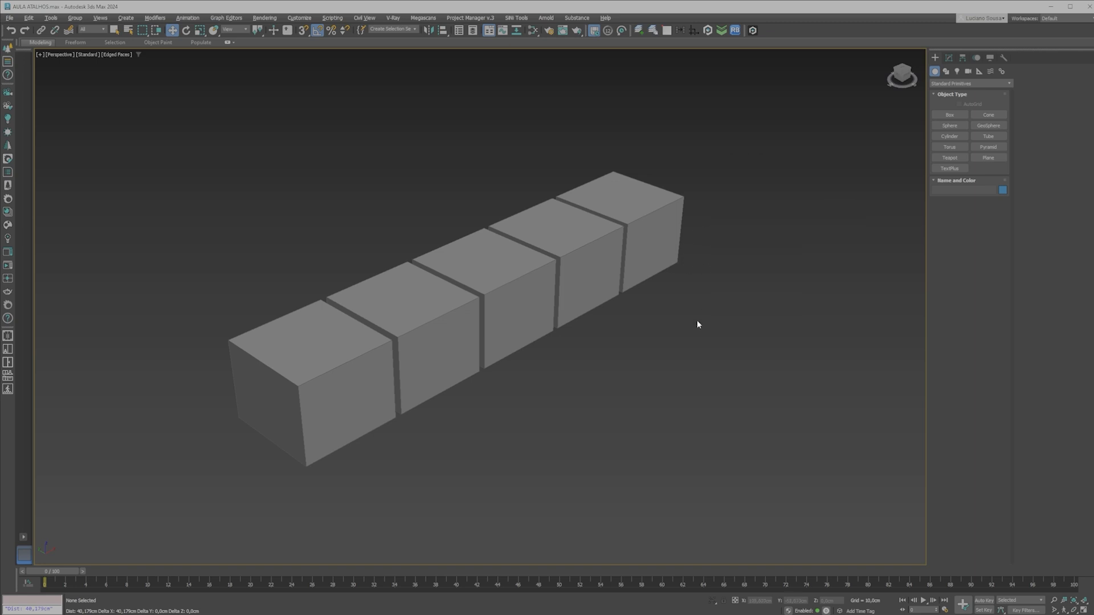
right_click(724, 221)
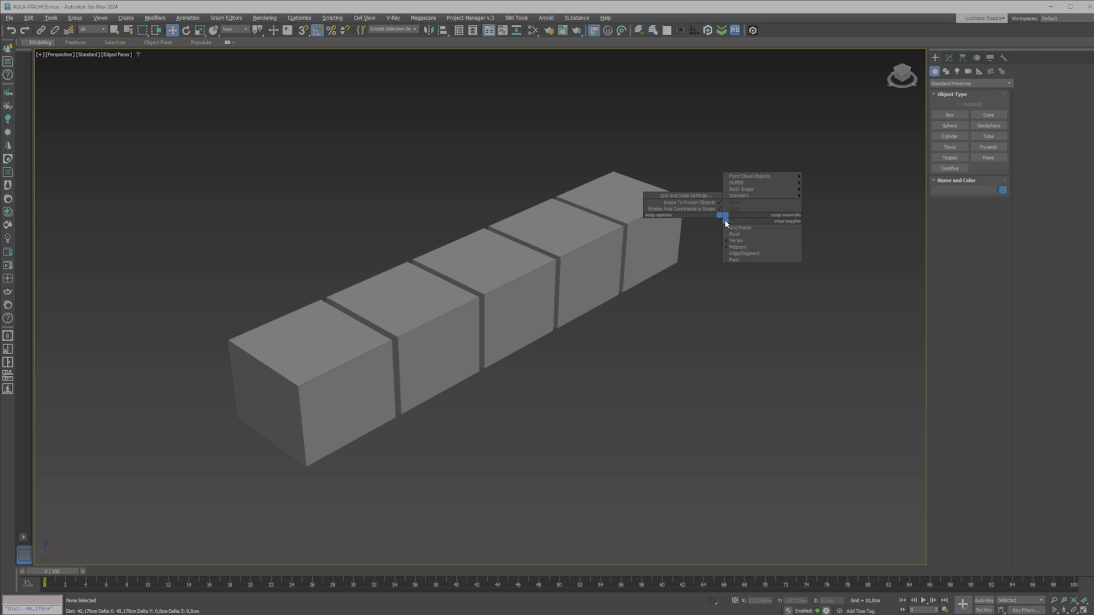
click(715, 273)
right_click(723, 250)
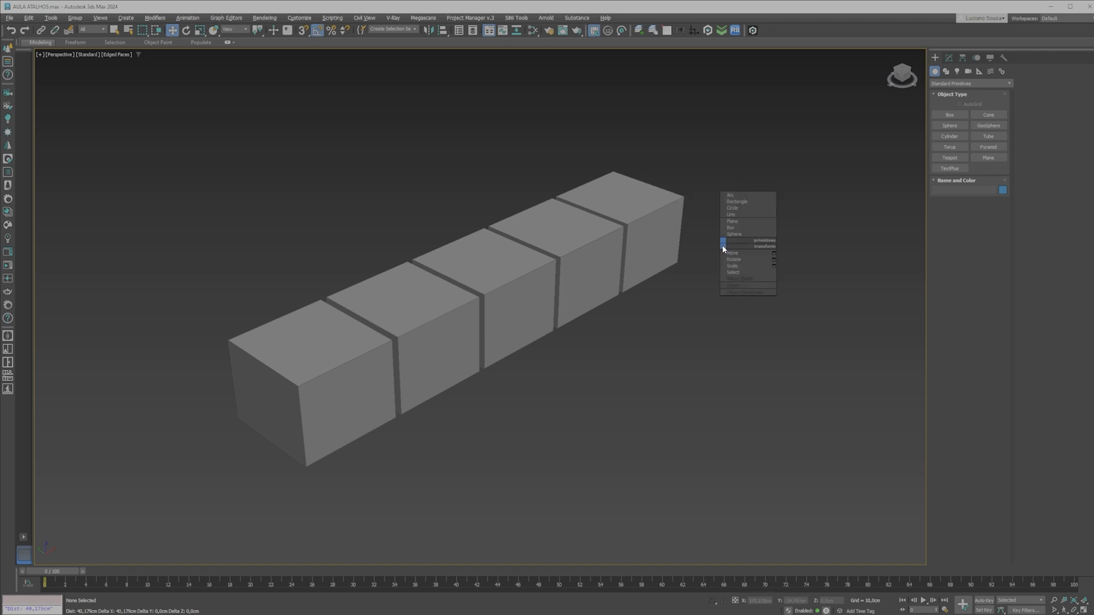
click(710, 287)
right_click(747, 230)
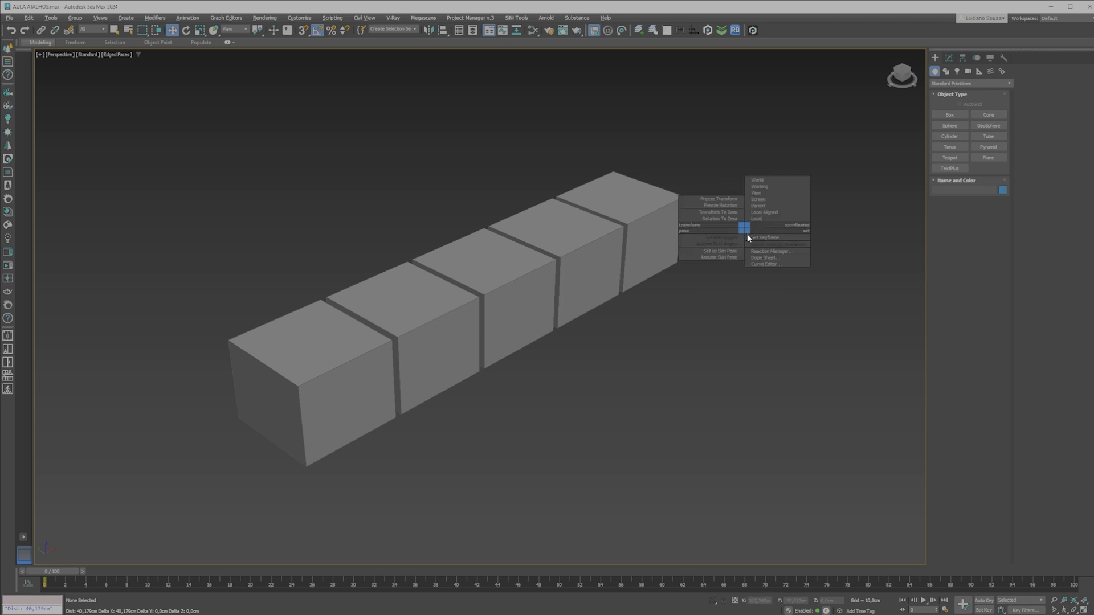
click(682, 384)
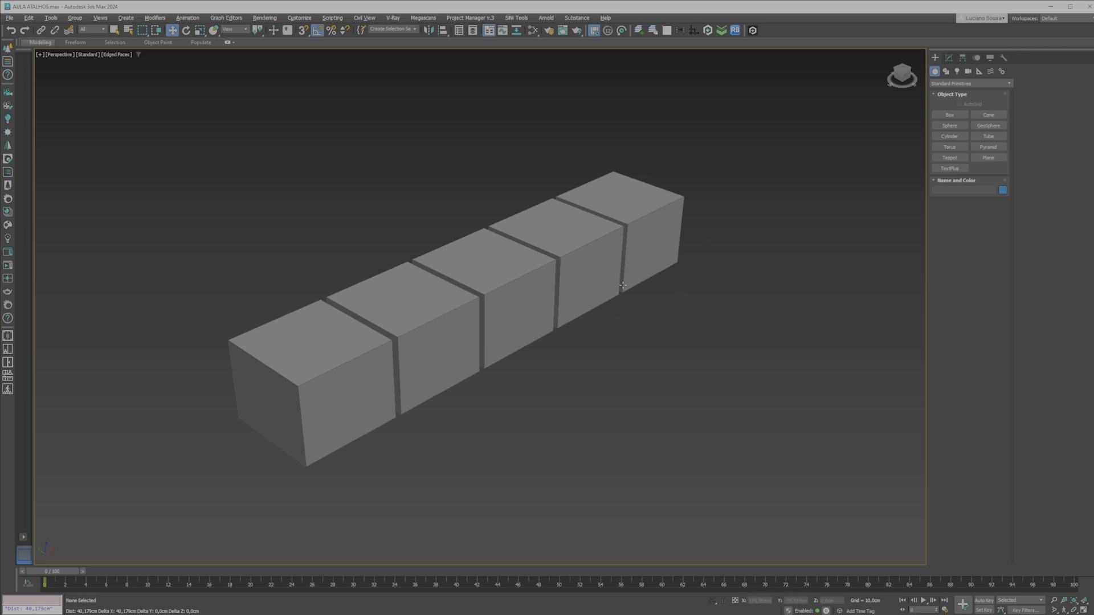
Convert the front box of the row to an Editable Poly and show its modify parameters
click(947, 58)
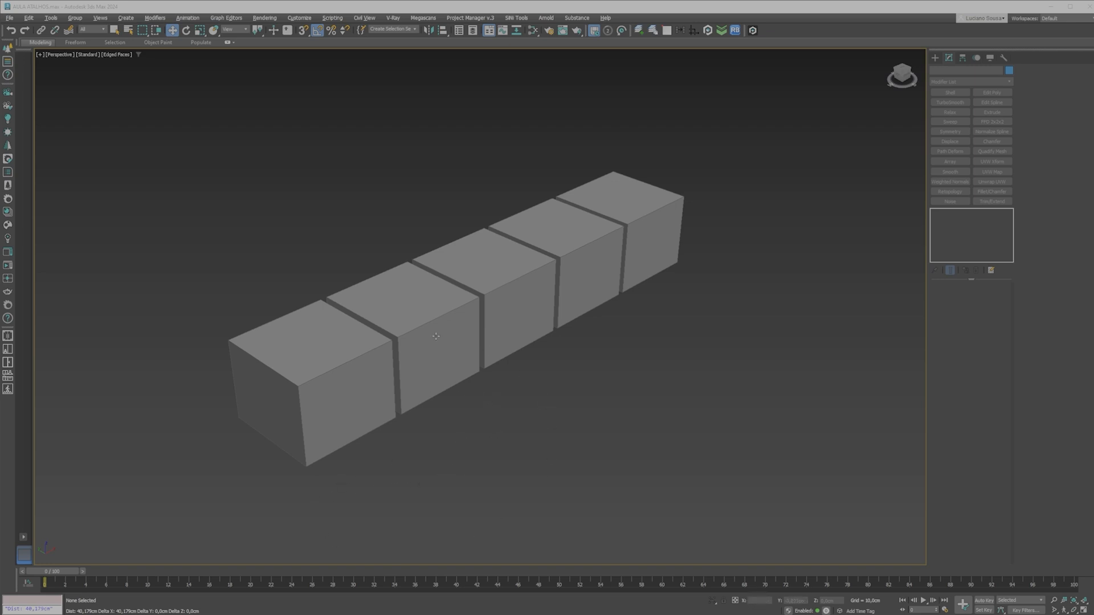
click(334, 374)
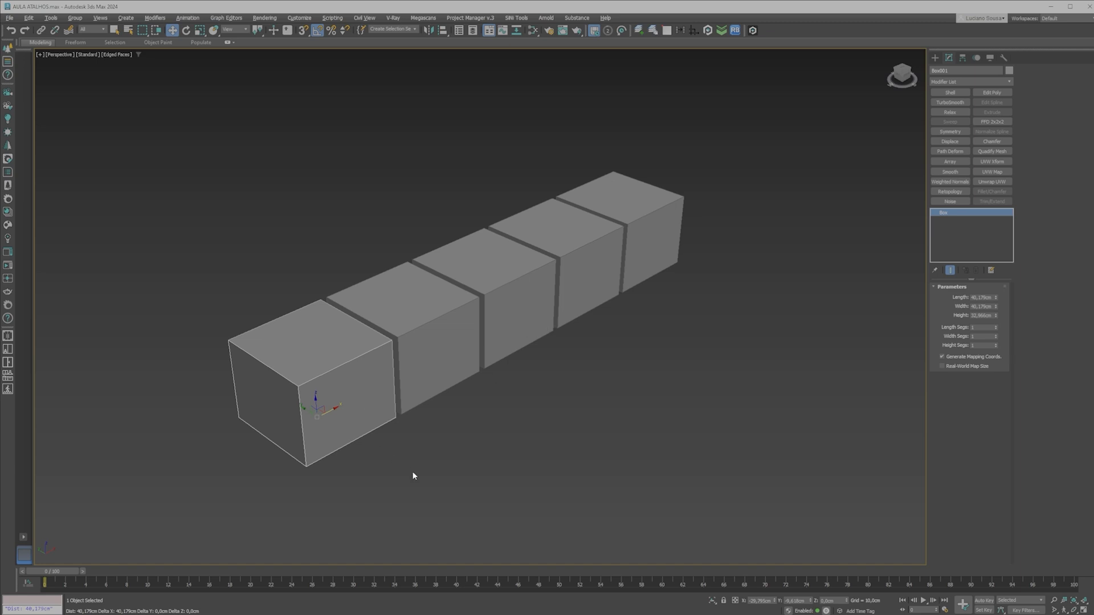
click(385, 452)
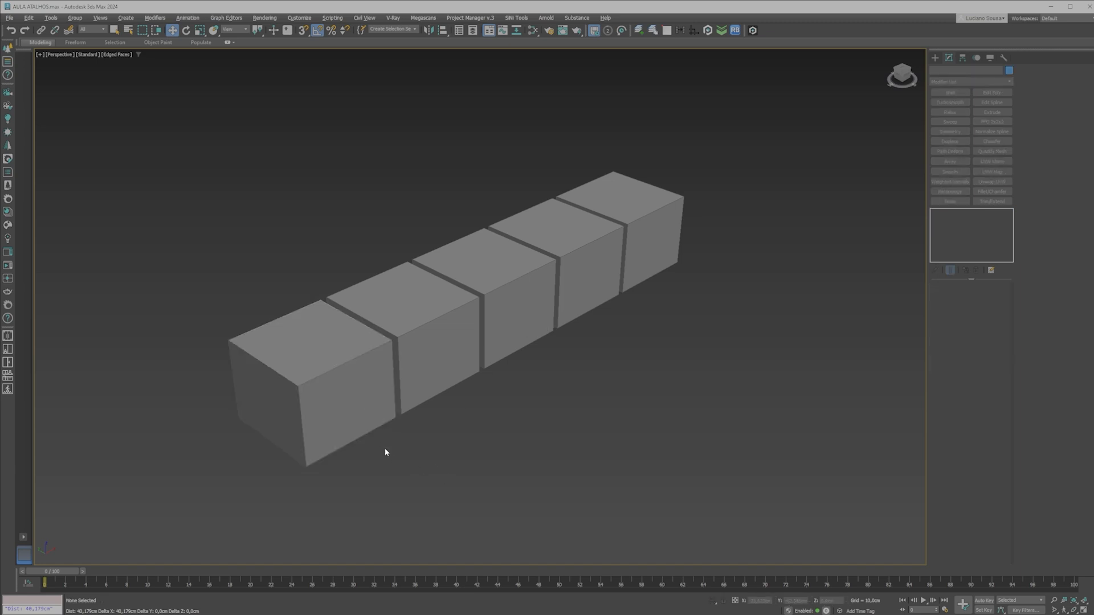
click(321, 369)
right_click(324, 347)
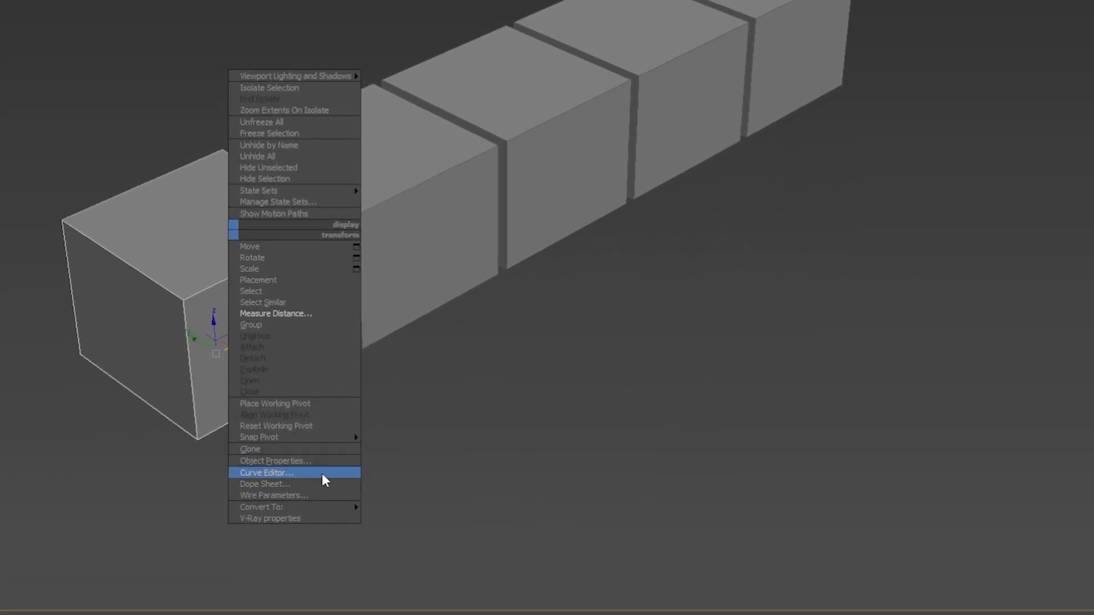
mouse_move(256, 507)
click(462, 518)
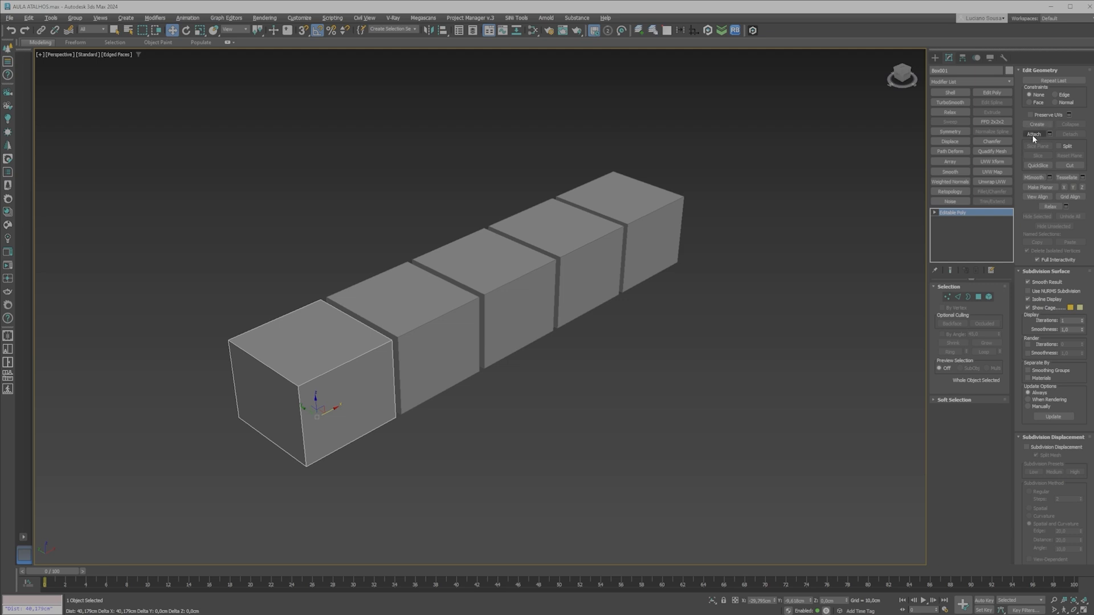
Attach the other four boxes of the row to the front Editable Poly box
click(1033, 134)
click(485, 292)
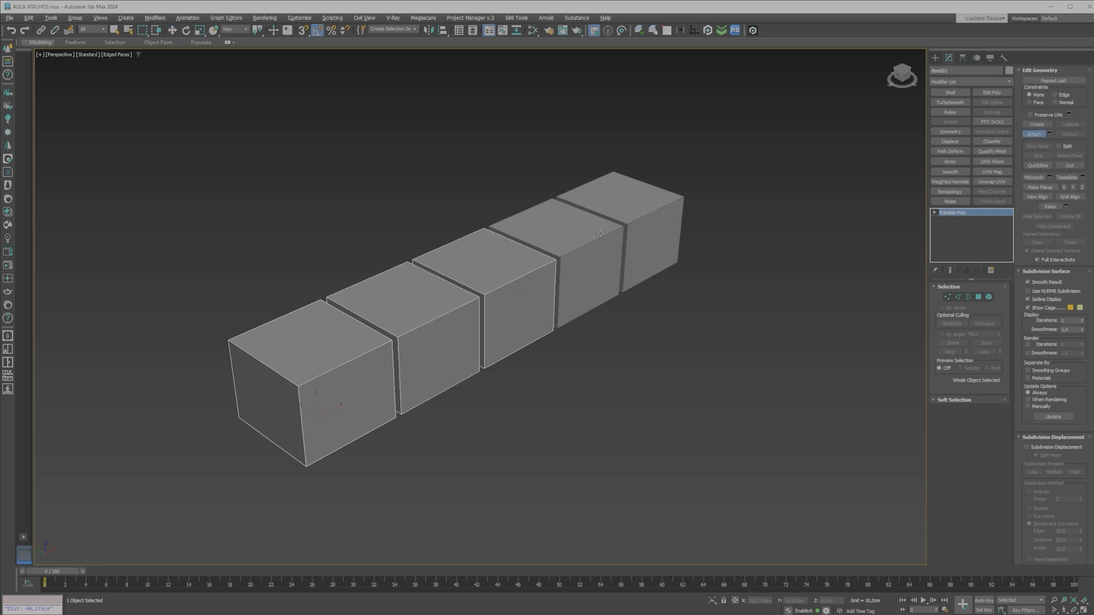
click(576, 251)
click(634, 206)
click(1034, 134)
key(w)
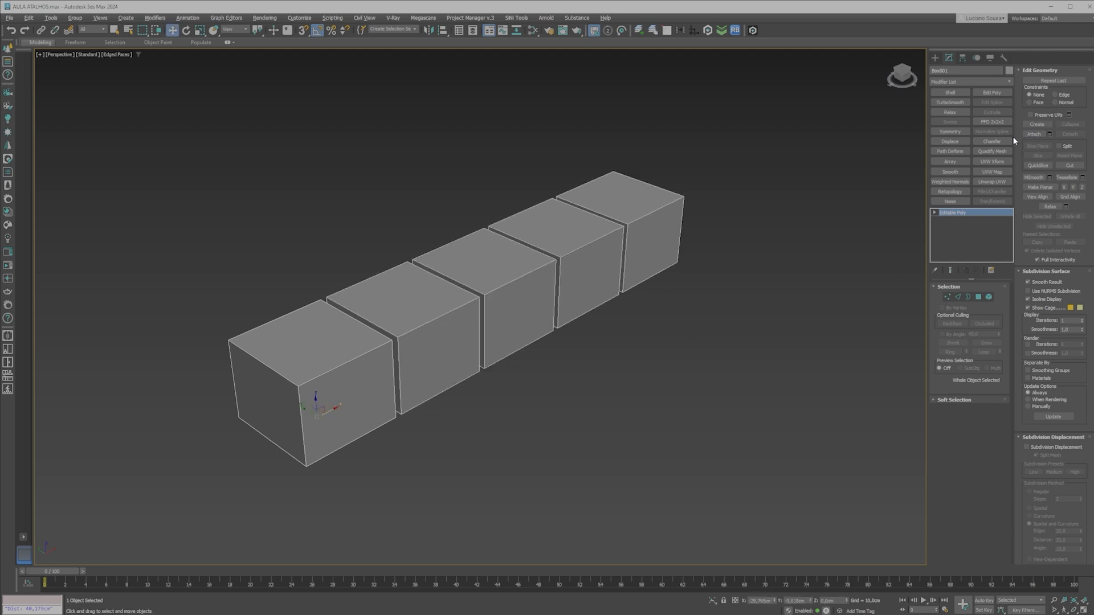
Select the middle box at Element level and detach it as a separate object with the default name
click(989, 297)
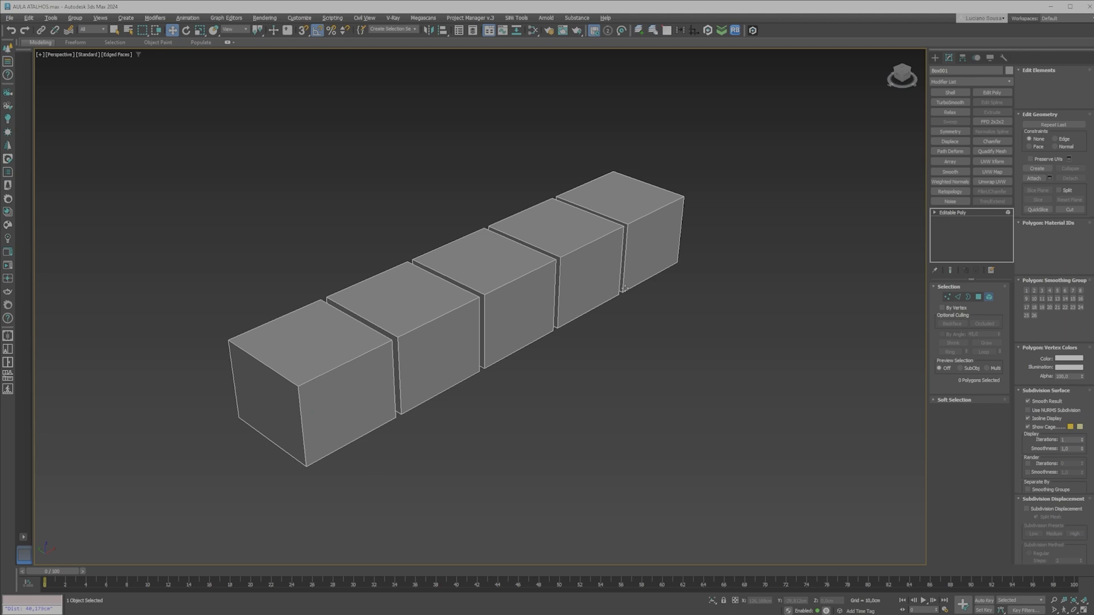
click(488, 276)
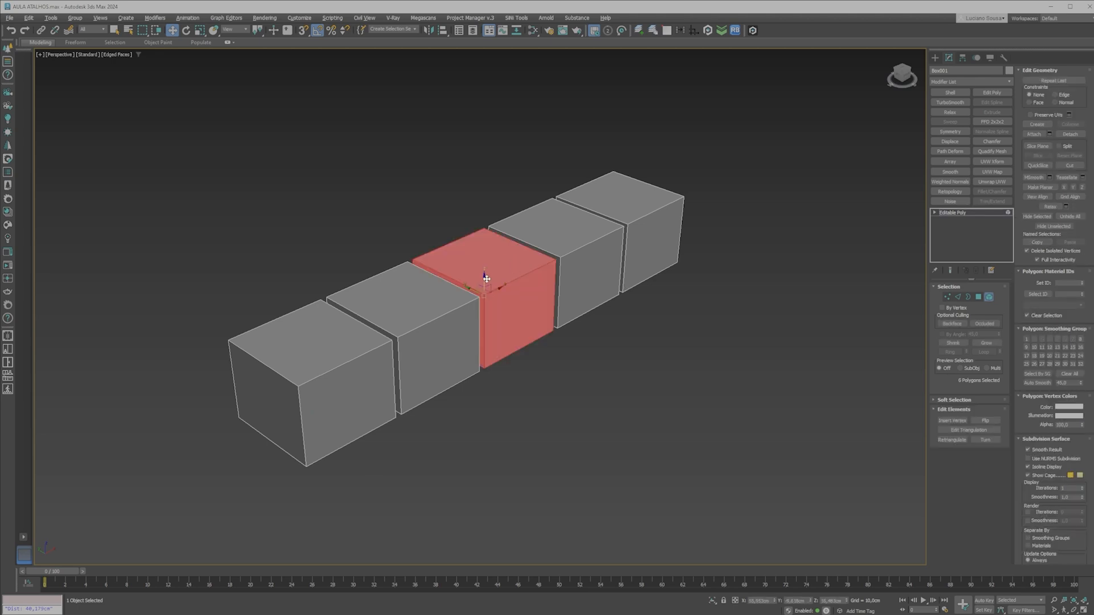
click(1069, 134)
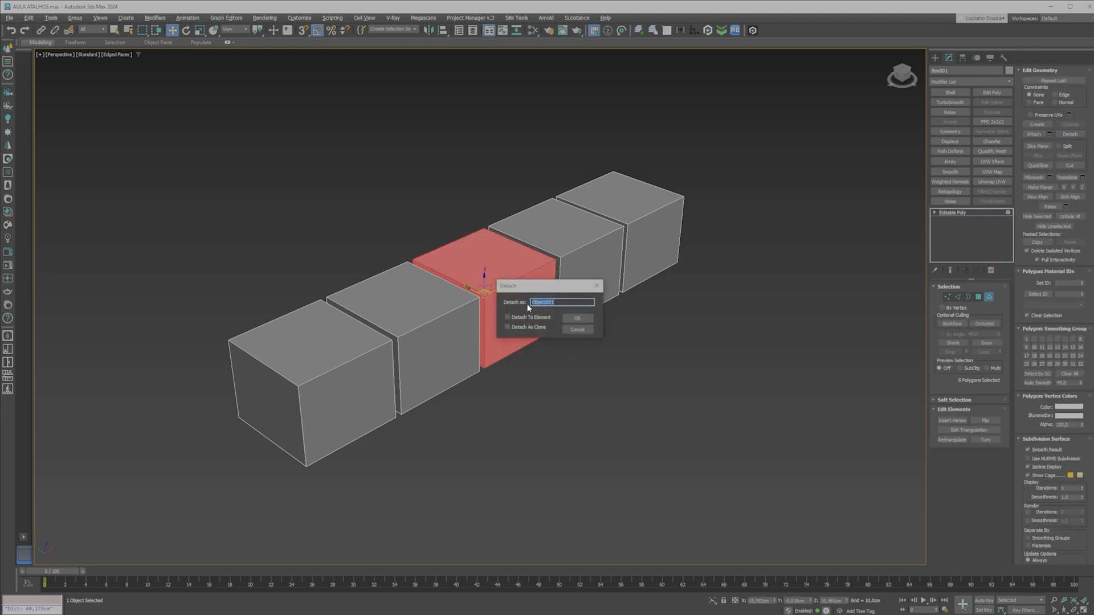
click(577, 317)
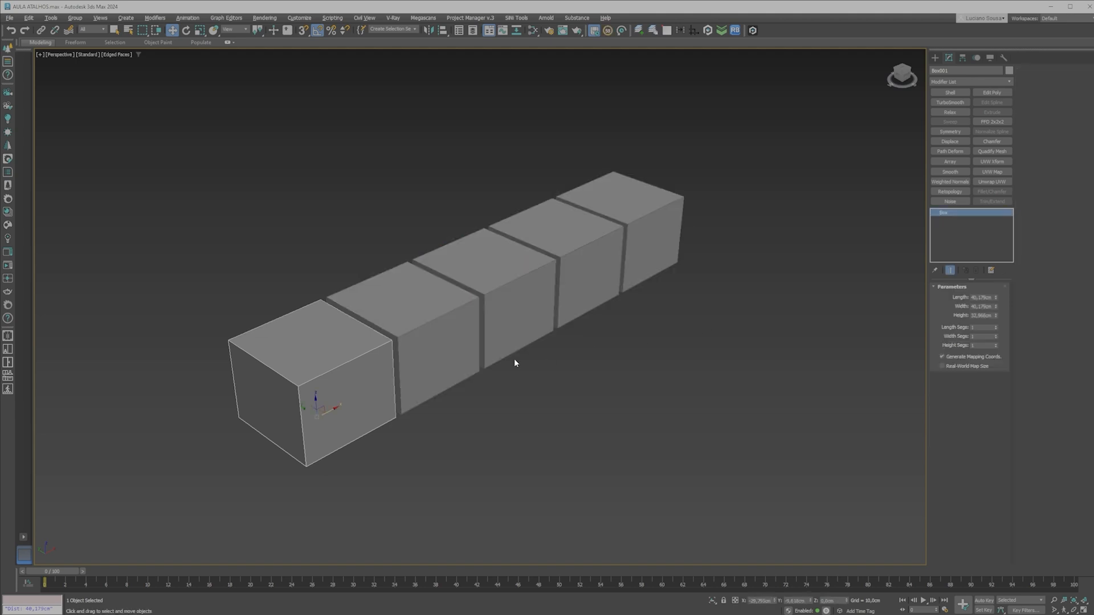
Select the front box again and convert it to an Editable Poly
click(346, 355)
click(365, 443)
key(ctrl+z)
key(ctrl+e)
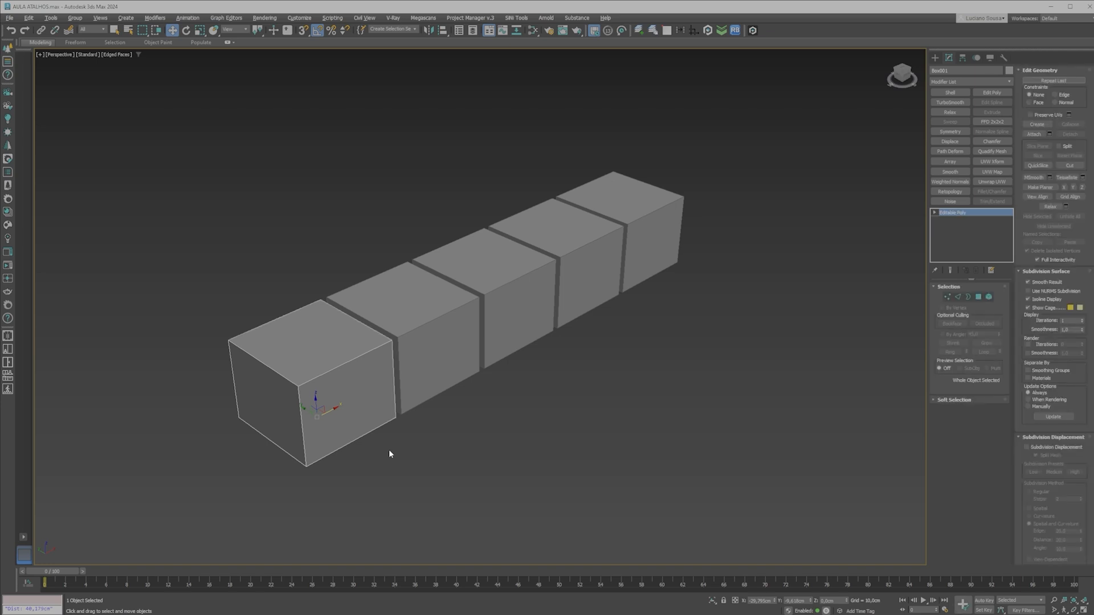
Attach the four remaining boxes to the converted front box
key(alt+a)
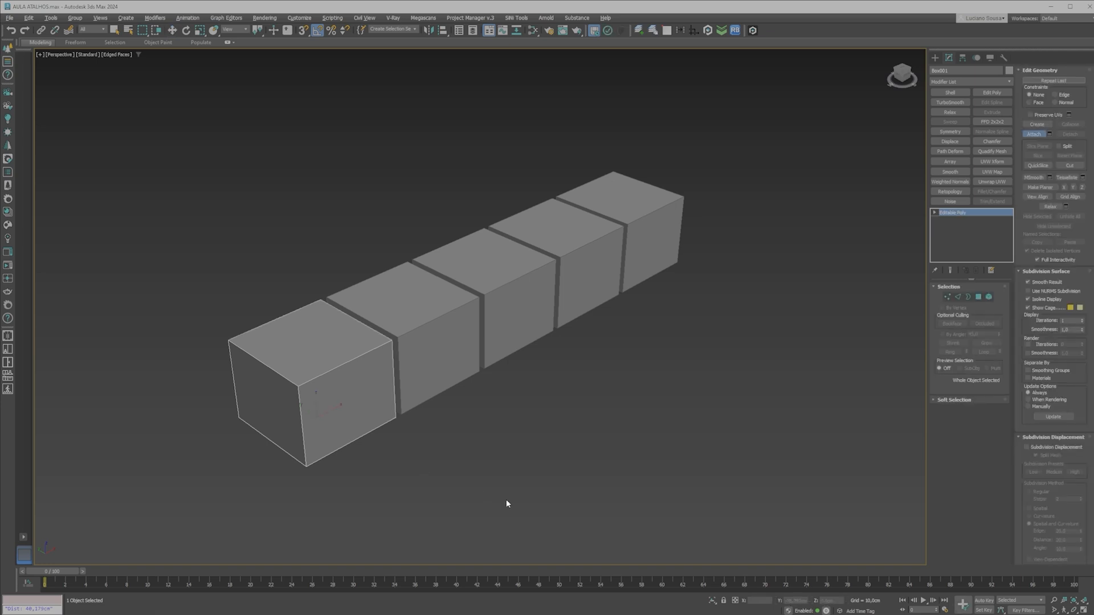
click(461, 342)
click(520, 298)
click(590, 249)
click(651, 203)
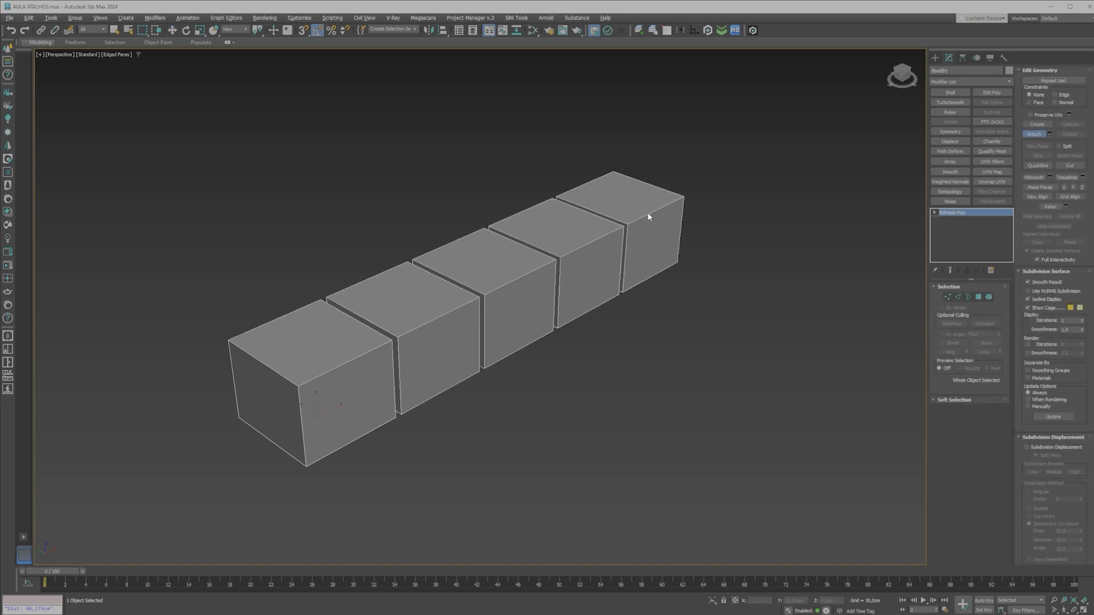
Detach the middle box element from the combined mesh as its own object, keeping the default name
key(5)
key(w)
click(515, 278)
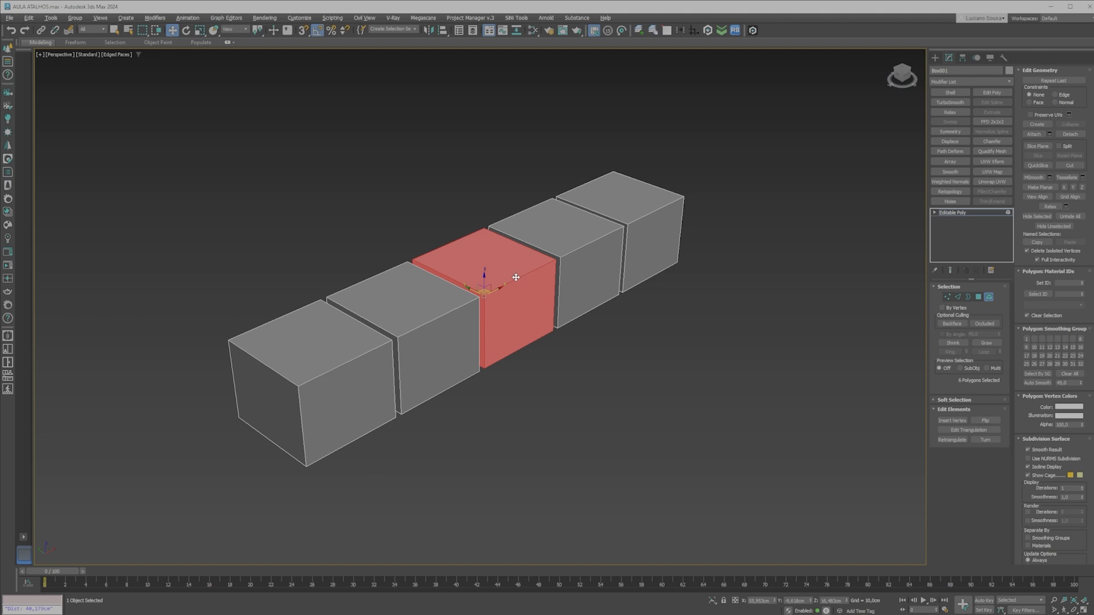
key(alt+d)
click(577, 318)
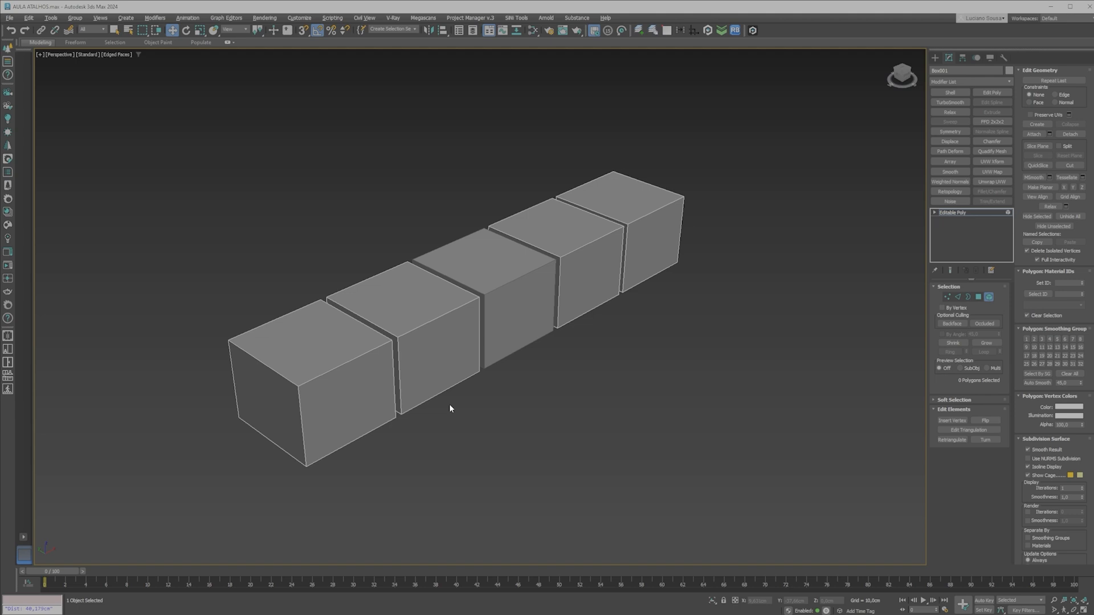
Examine the element-level quad menu and the Editable Poly rollouts, expanding the Soft Selection rollout
right_click(460, 336)
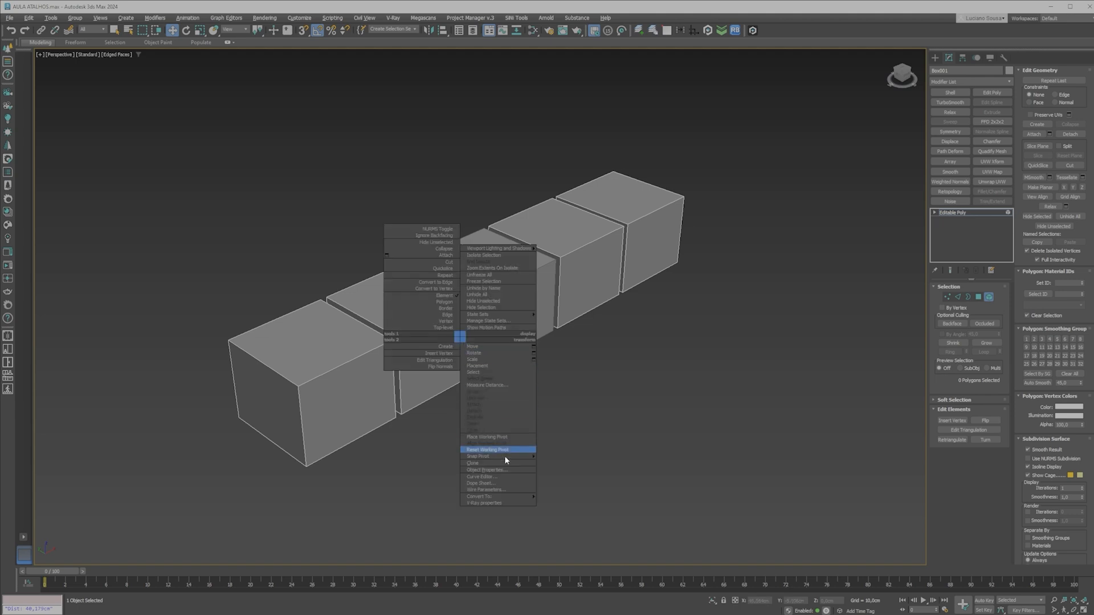
click(614, 474)
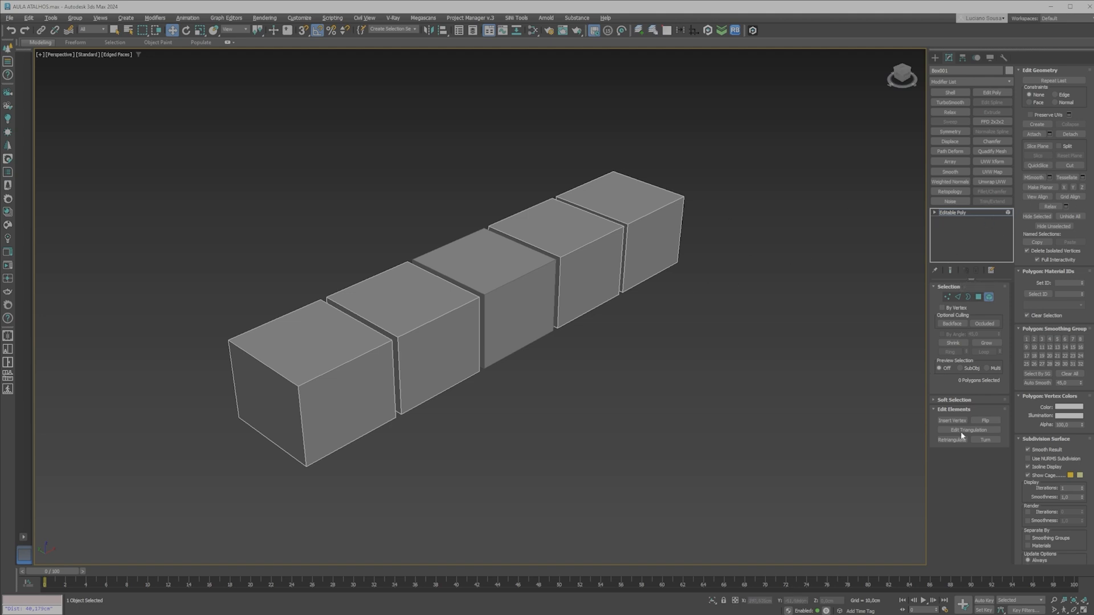
click(951, 399)
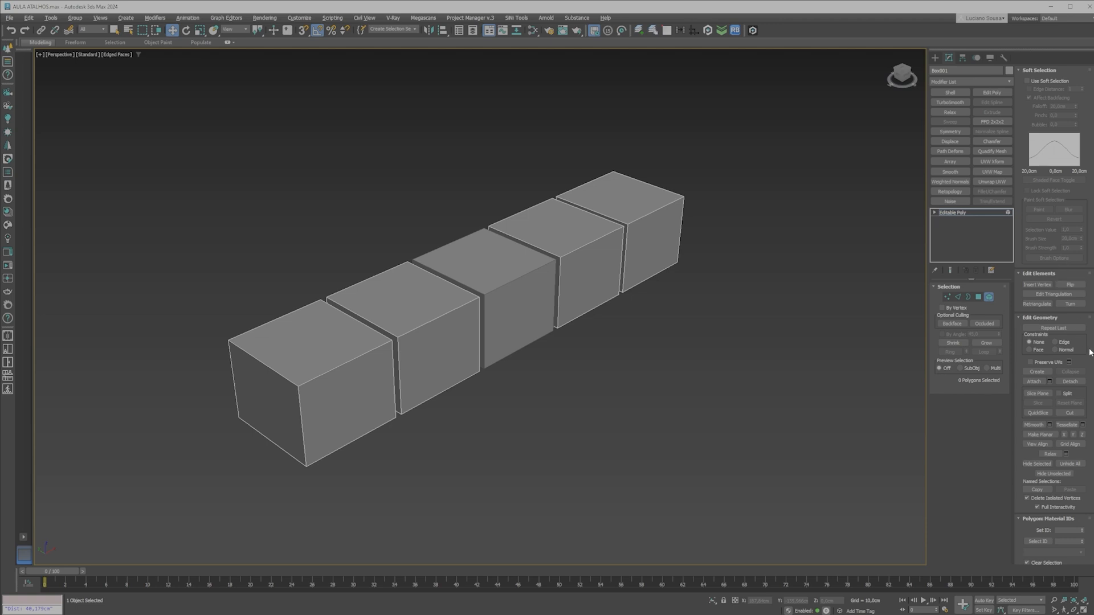
drag(1088, 349, 1087, 284)
scroll(1087, 285, down, 3)
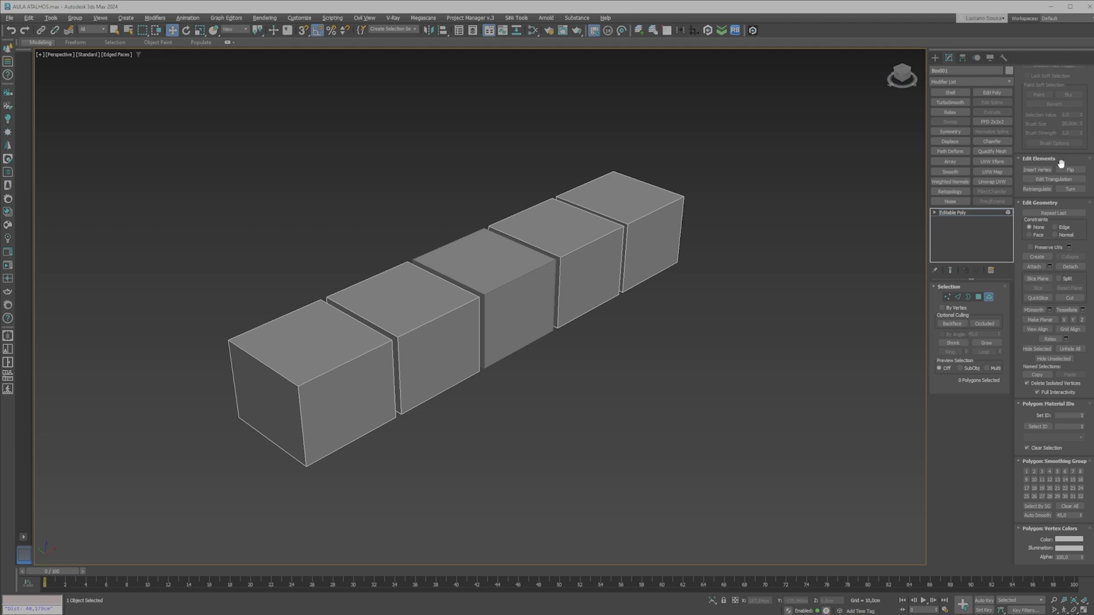
right_click(568, 347)
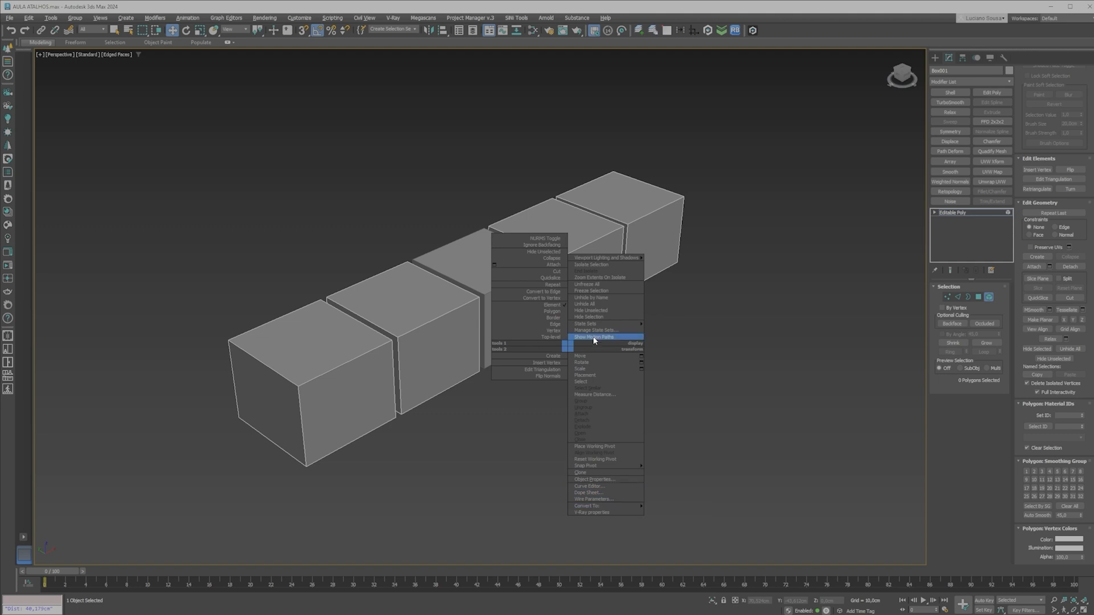
click(646, 394)
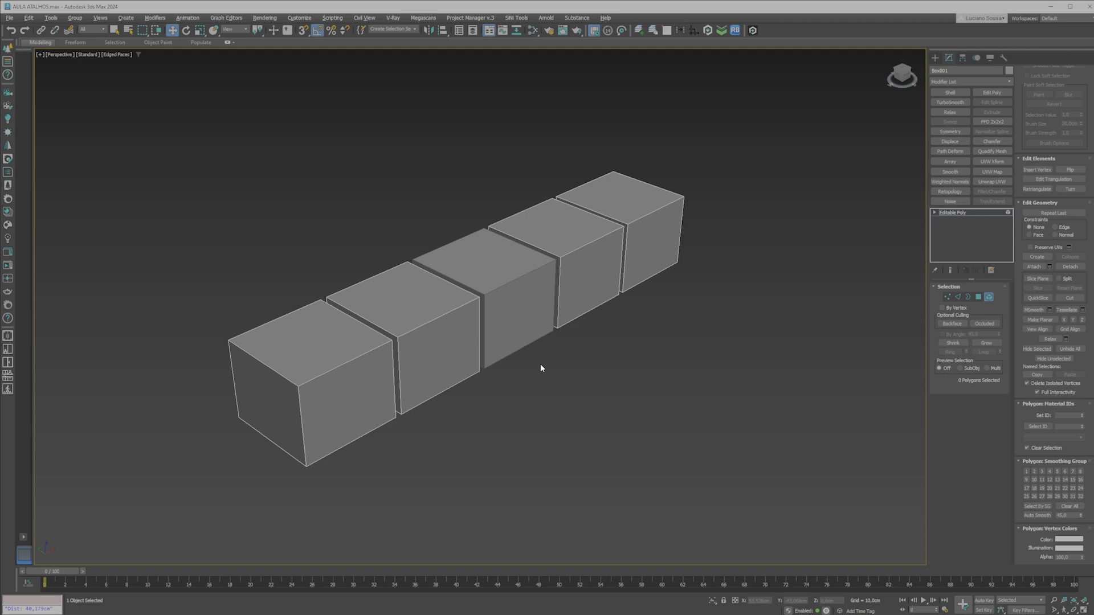
Undo the detach, the attachments and the Editable Poly conversion to restore the five separate boxes
key(ctrl+z)
key(ctrl+z)
key(ctrl+z)
key(ctrl+z)
key(ctrl+z)
key(ctrl+z)
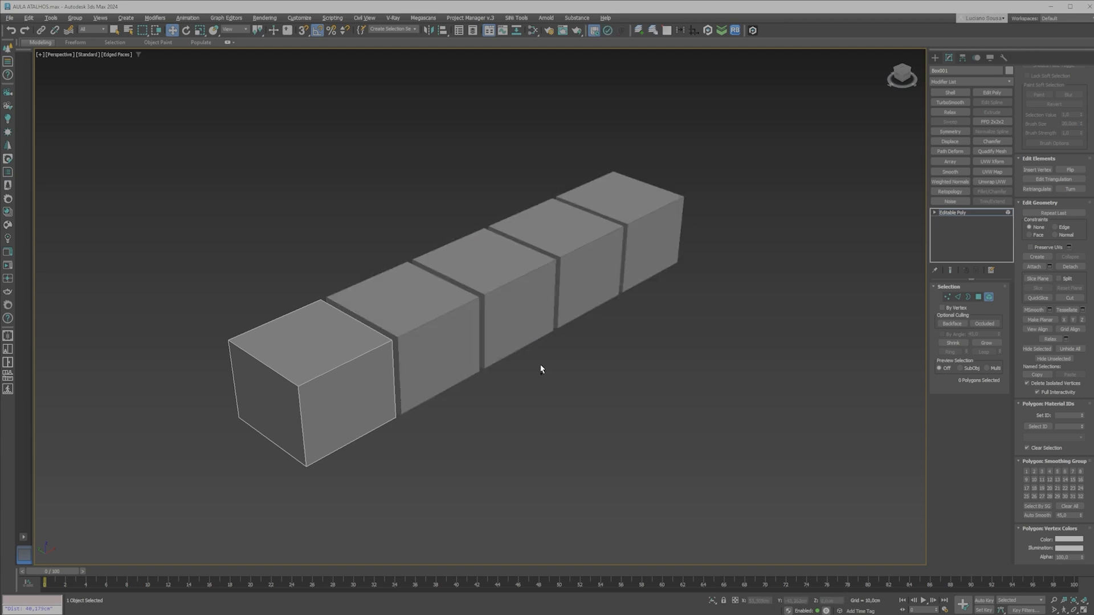
key(ctrl+z)
key(ctrl+z)
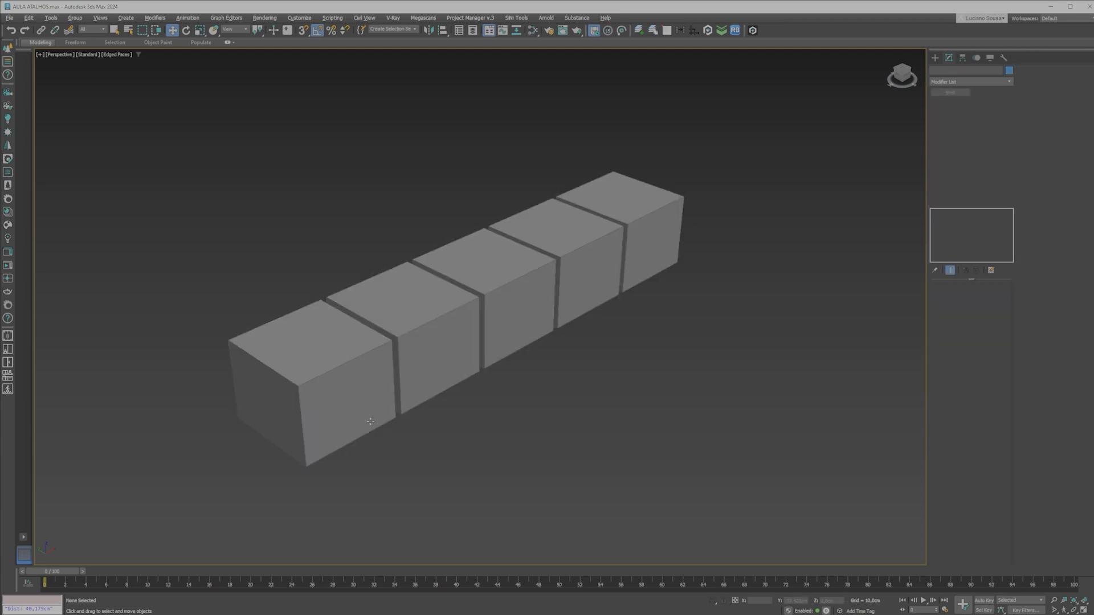
Convert the front box to an Editable Poly and attach the other four boxes to it
click(360, 399)
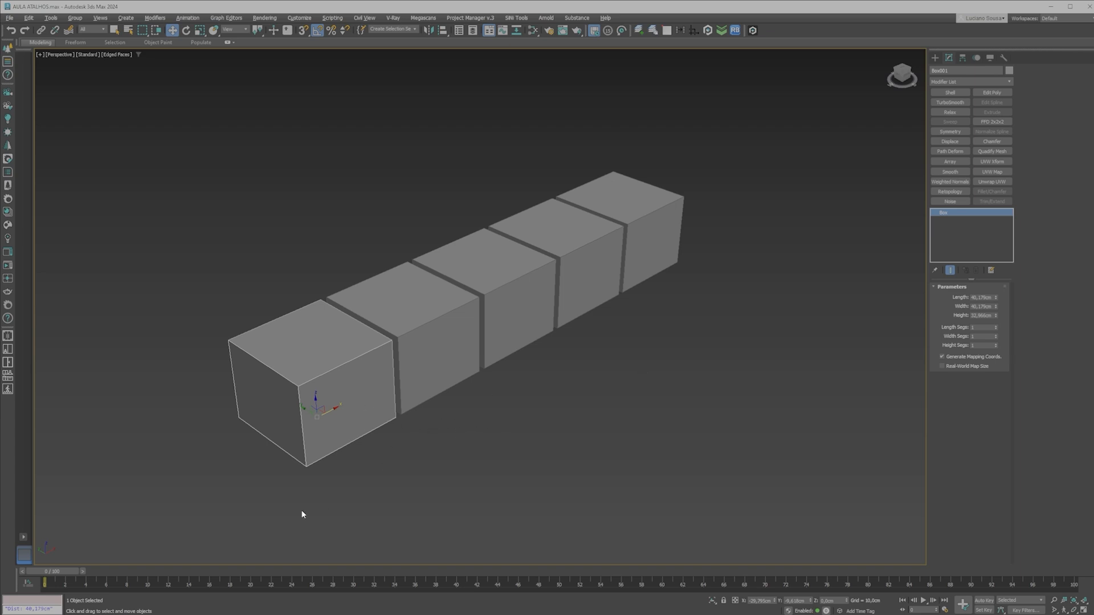
key(alt+c)
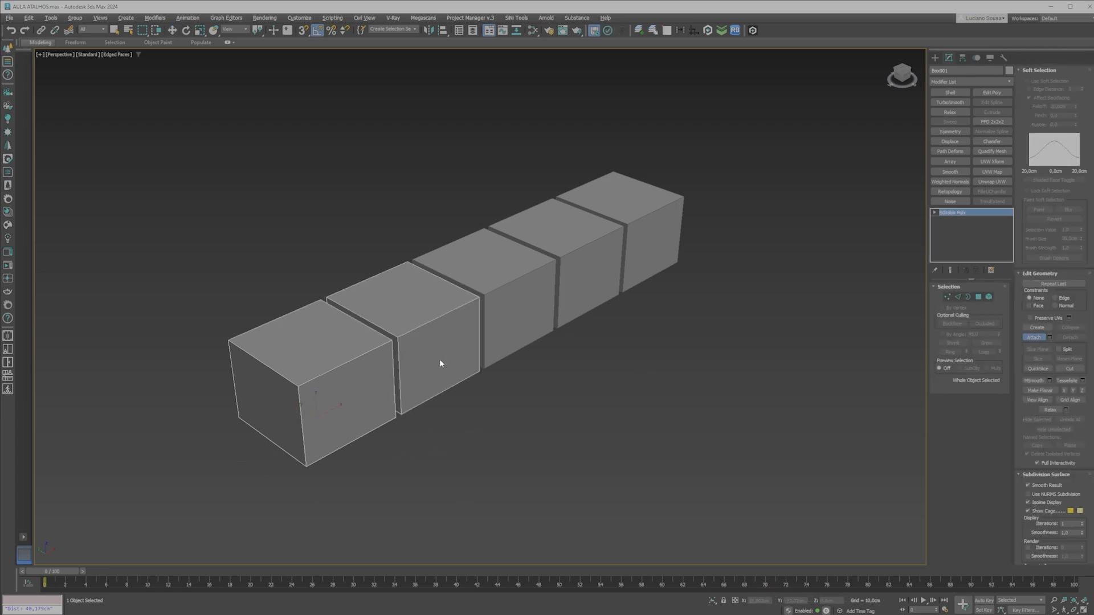
Detach the middle box at Element level as a separate object with the default name, and clear the selection
key(5)
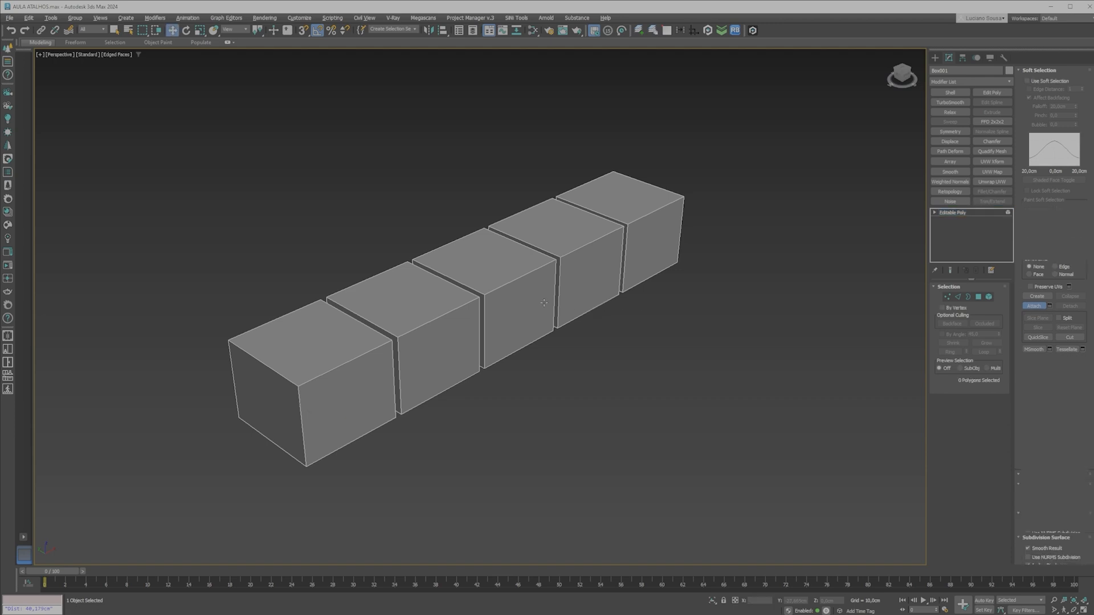
click(508, 292)
key(alt+d)
click(574, 318)
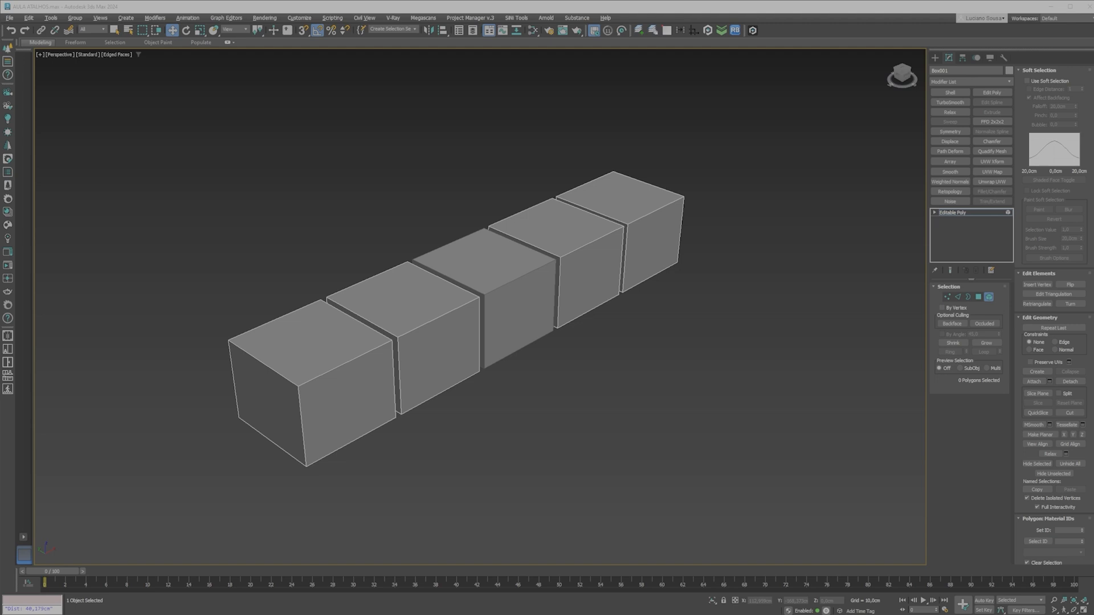
key(ctrl+d)
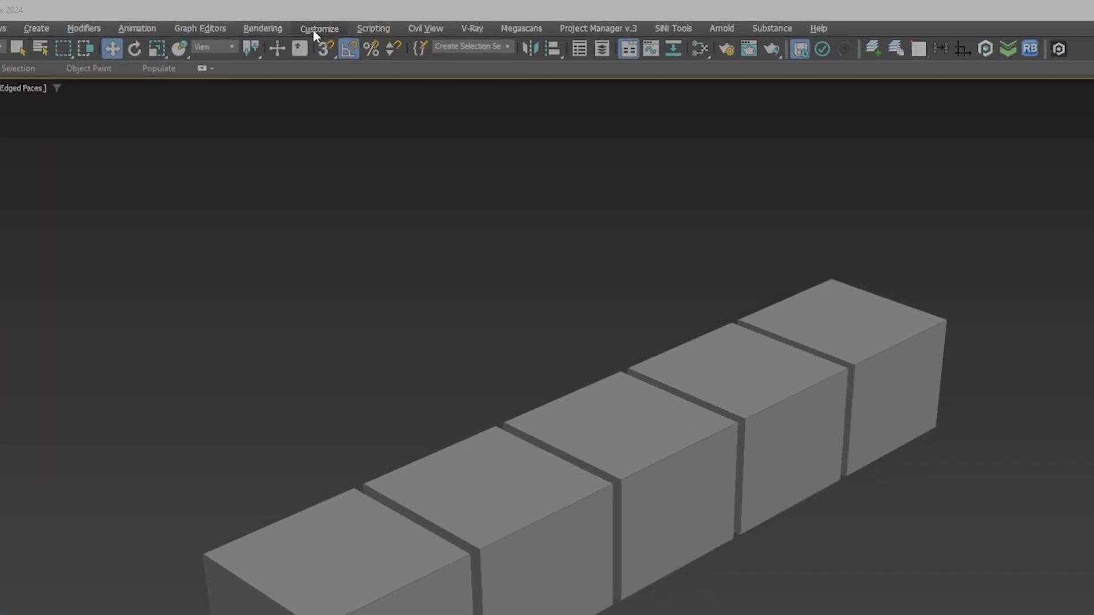
Open the Hotkey Editor and search its actions for "detach"
click(299, 17)
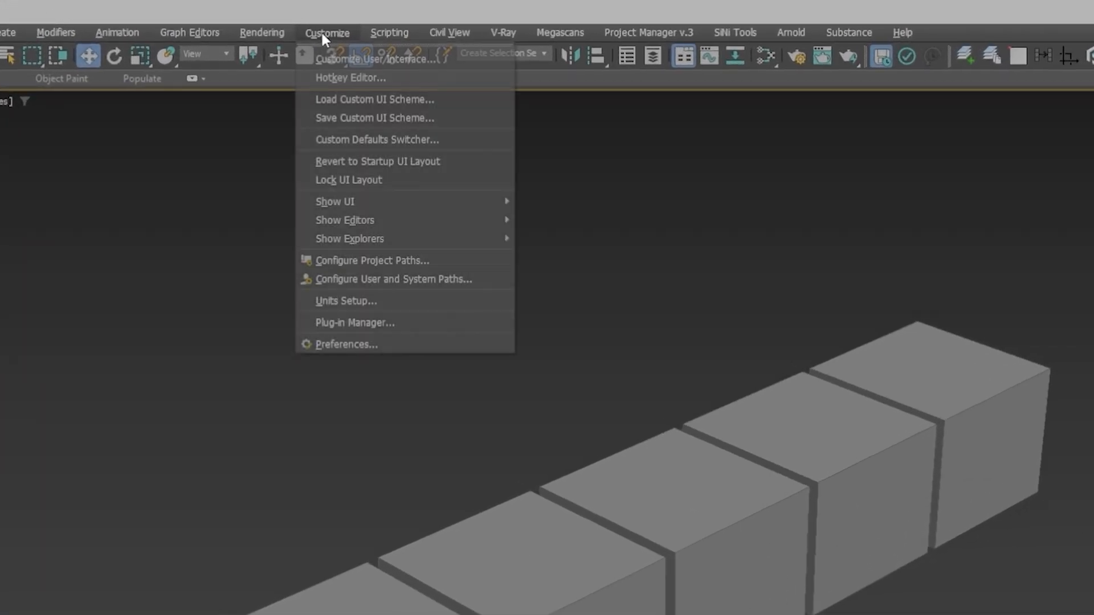
click(339, 79)
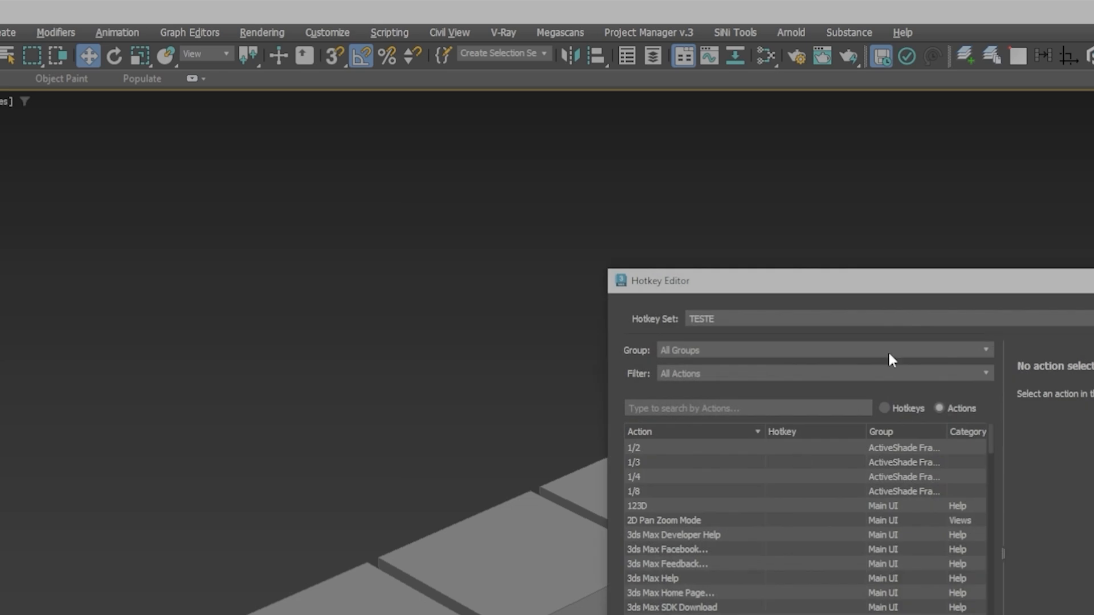
drag(930, 292, 616, 358)
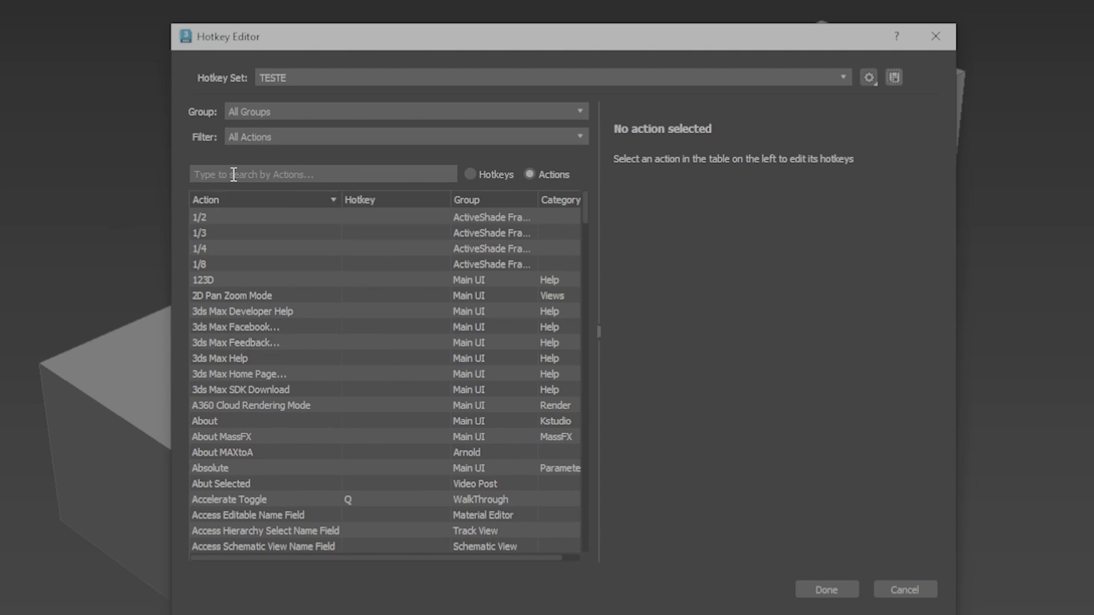
click(260, 174)
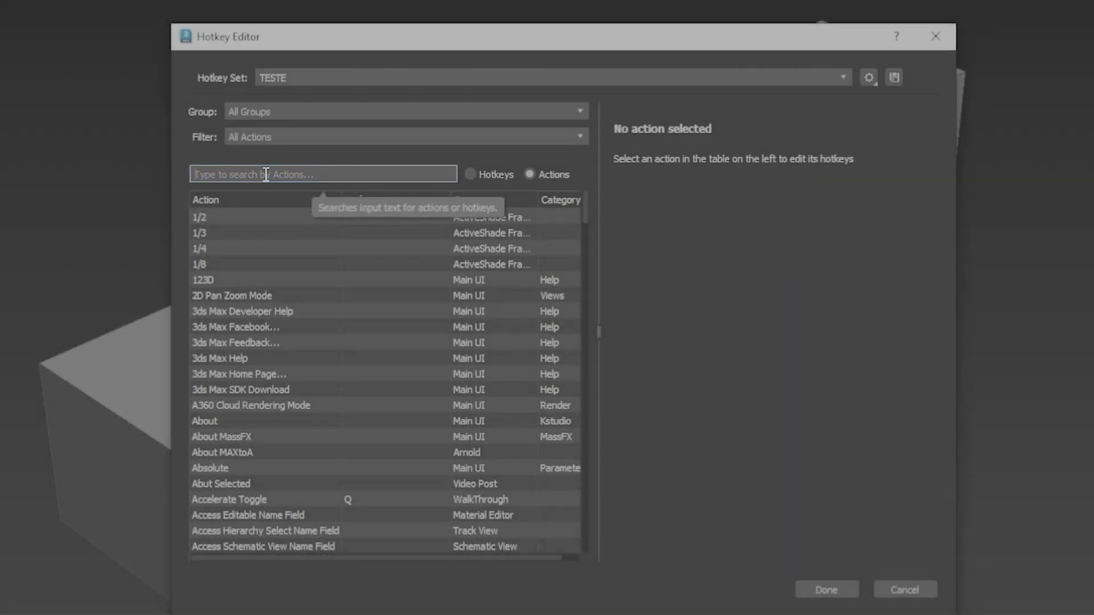
text(detach)
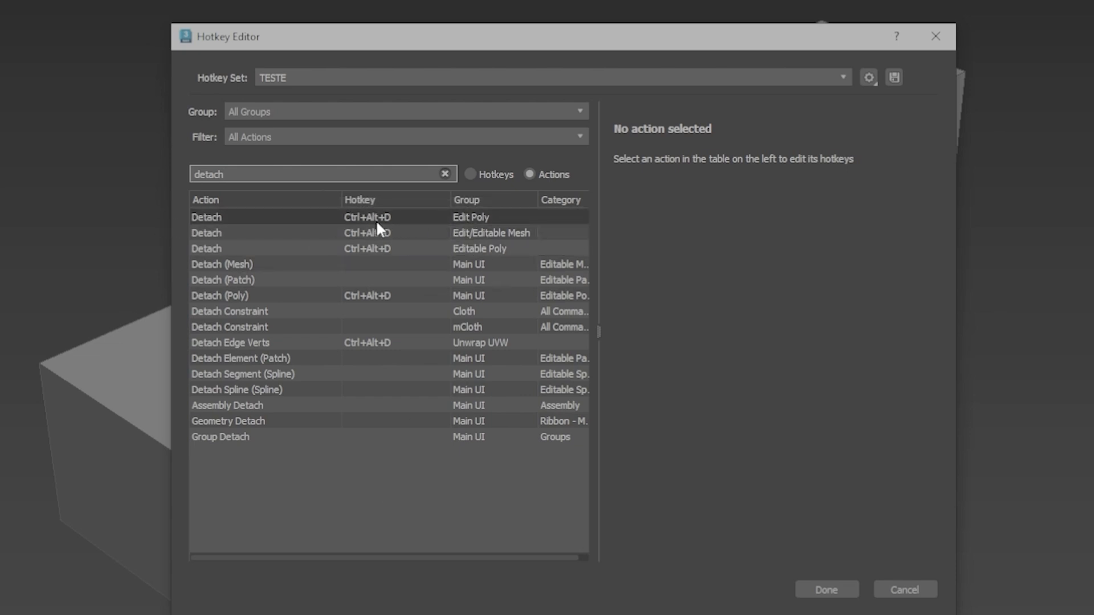
Assign the hotkey Ctrl+Alt+D to the Detach action of the Edit Poly group
click(211, 217)
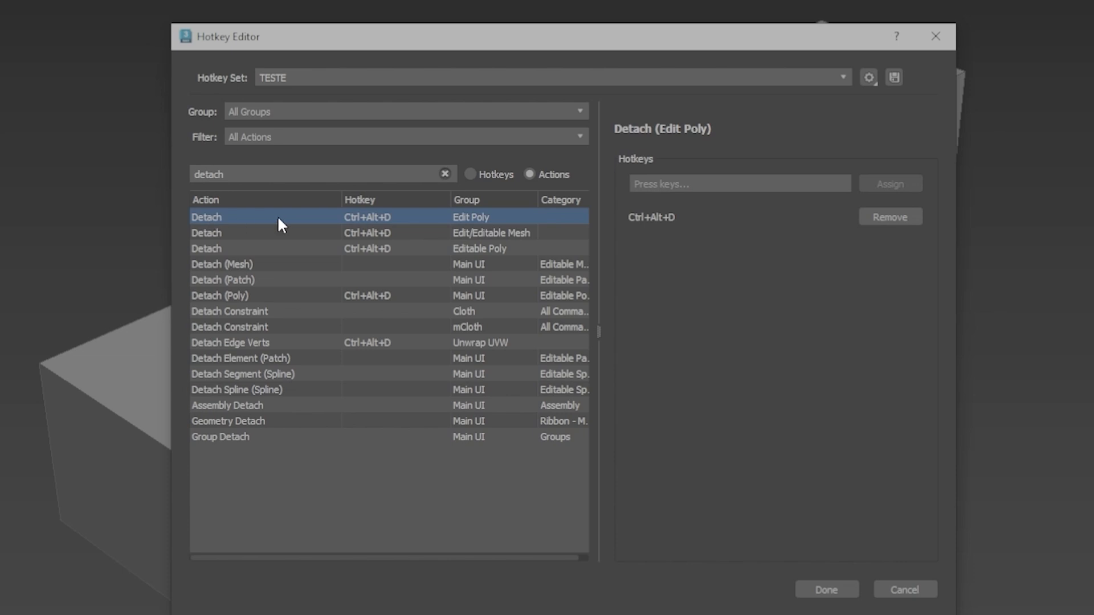
click(654, 179)
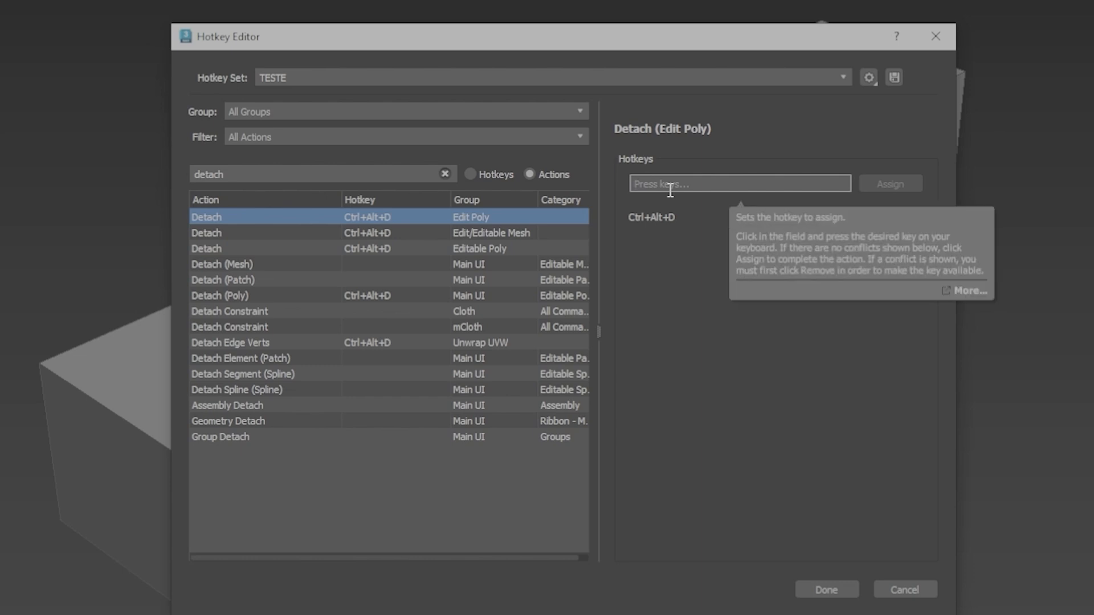
key(ctrl+alt+d)
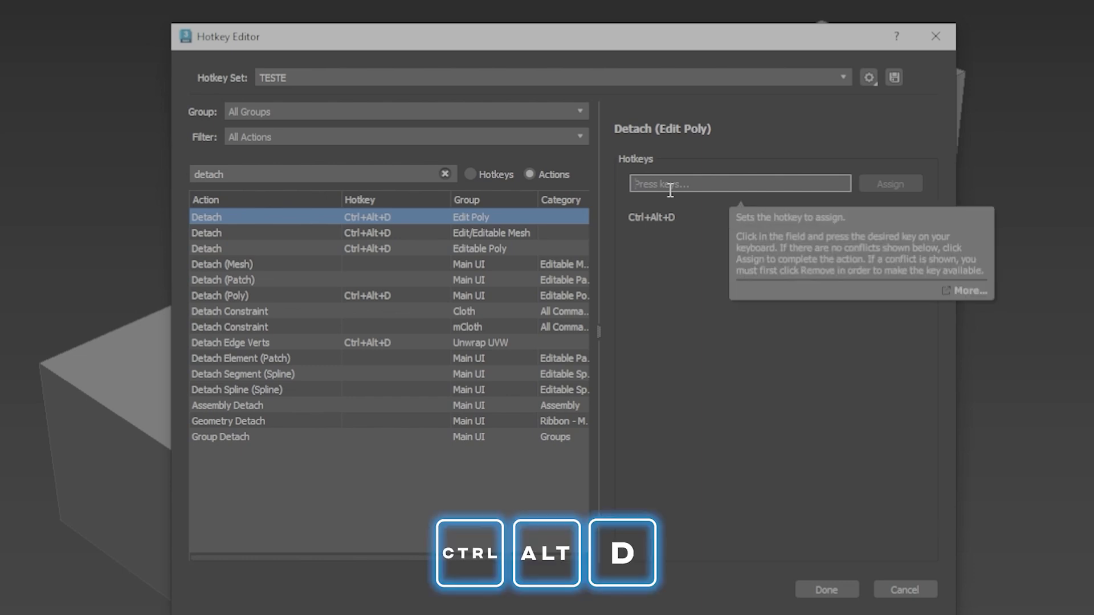
key(ctrl+alt+d)
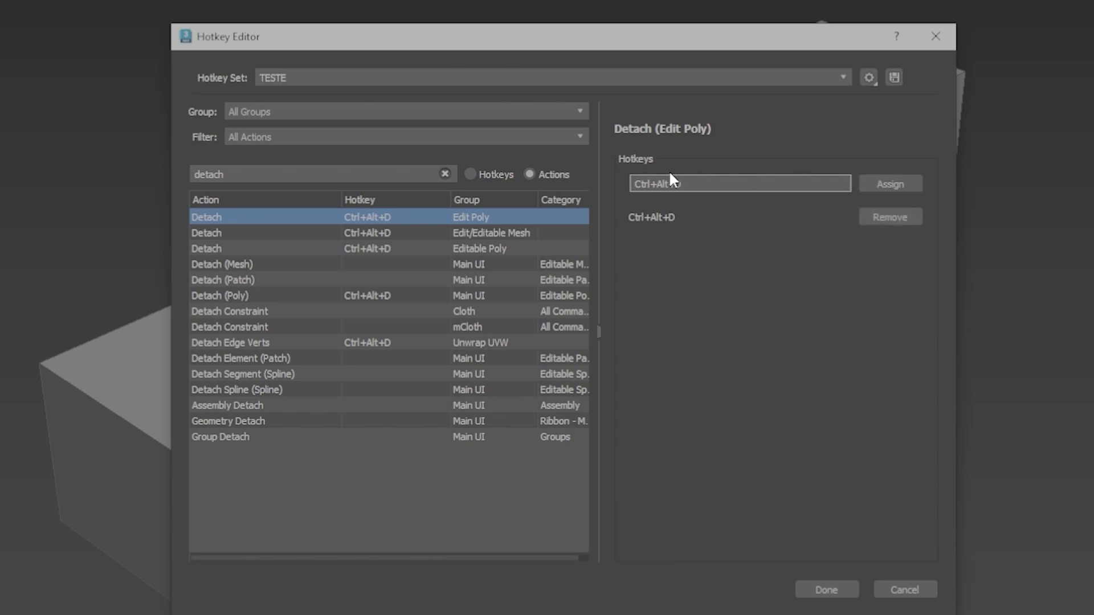
click(891, 187)
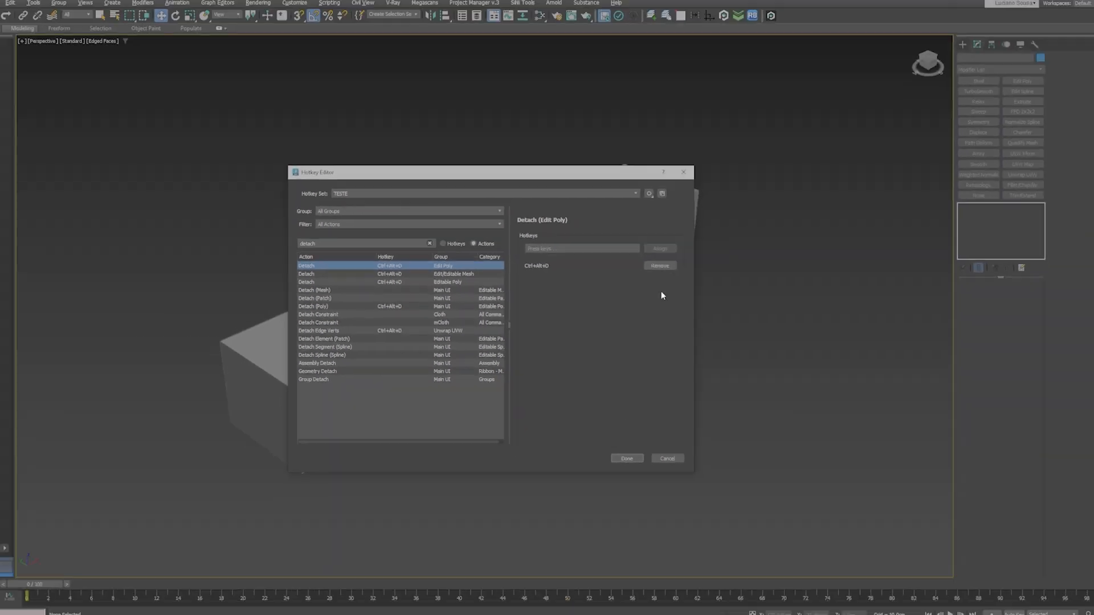
Test the Detach hotkey on the second box at Element level, cancel the Detach dialog and leave Element level
drag(532, 180, 774, 169)
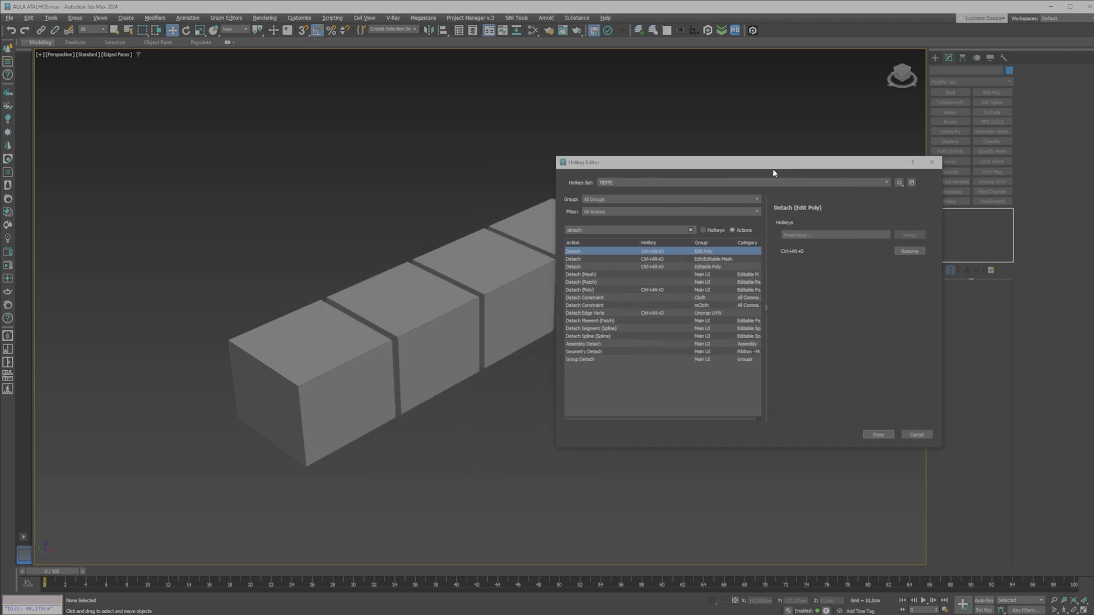
click(430, 324)
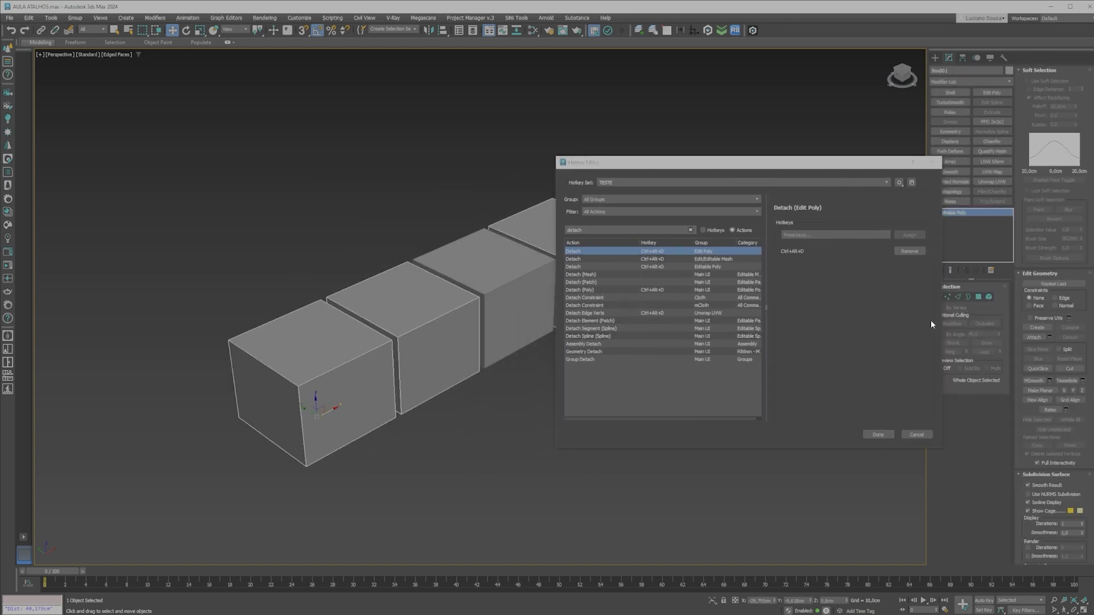
click(989, 297)
click(421, 328)
key(ctrl+z)
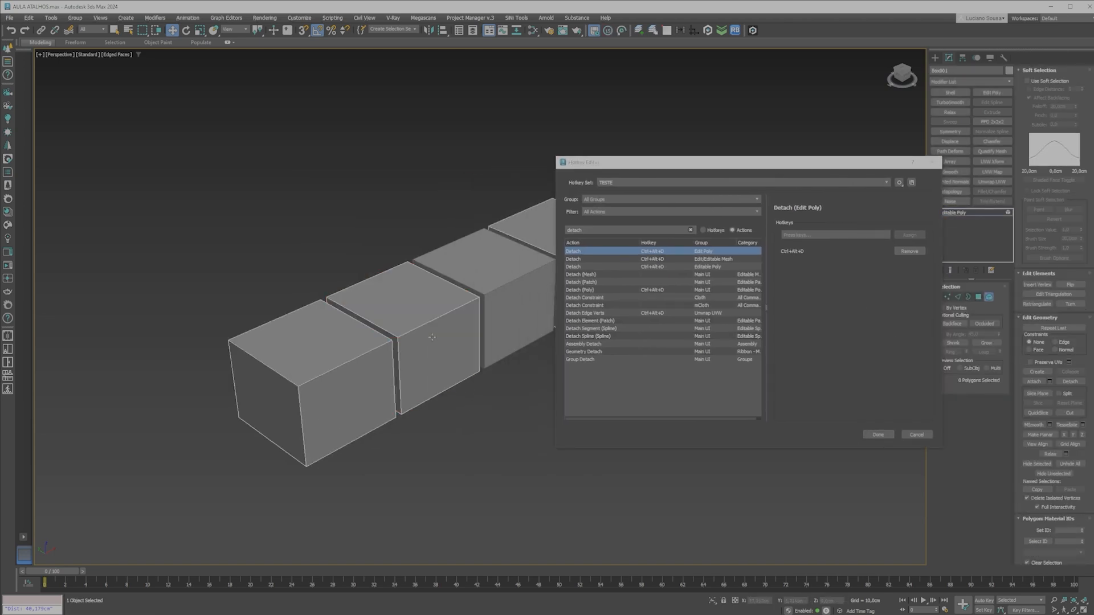
click(431, 331)
key(ctrl+alt+d)
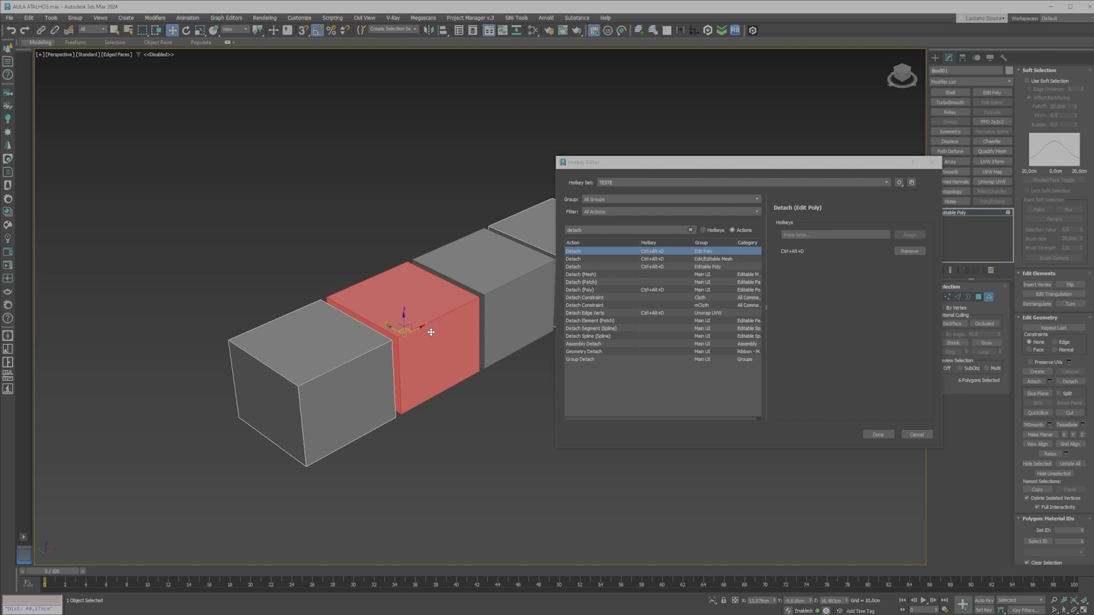
key(ctrl+alt+d)
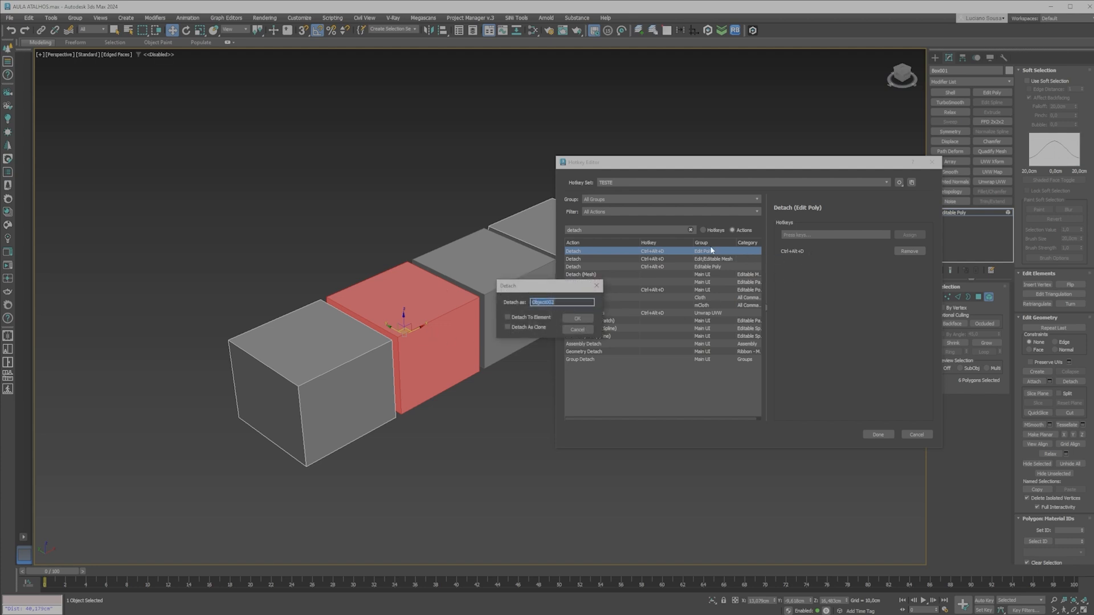
click(596, 287)
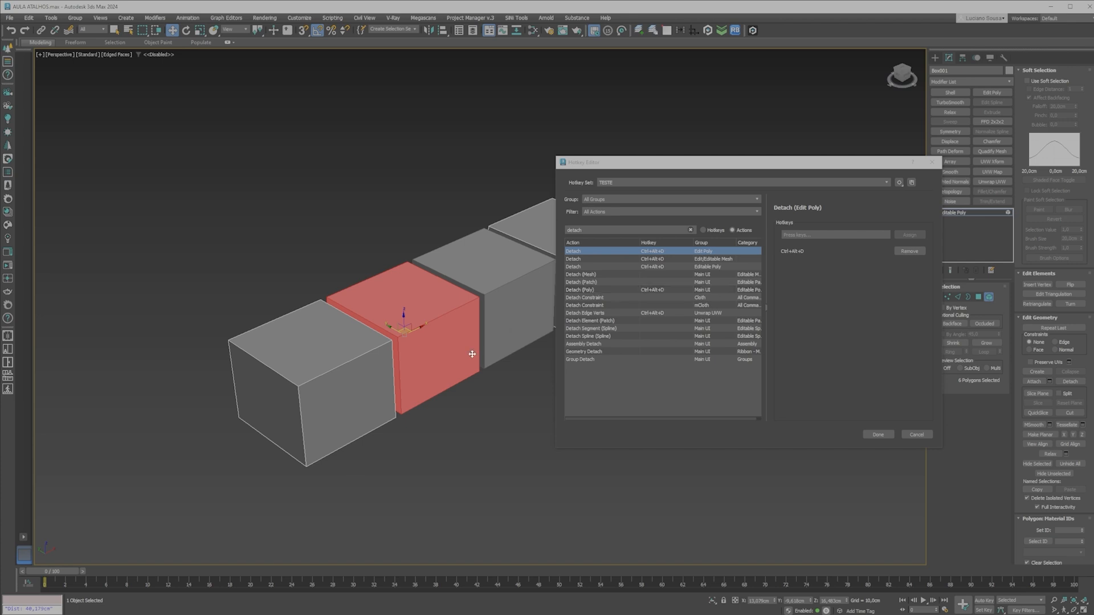
click(985, 298)
drag(767, 168, 543, 135)
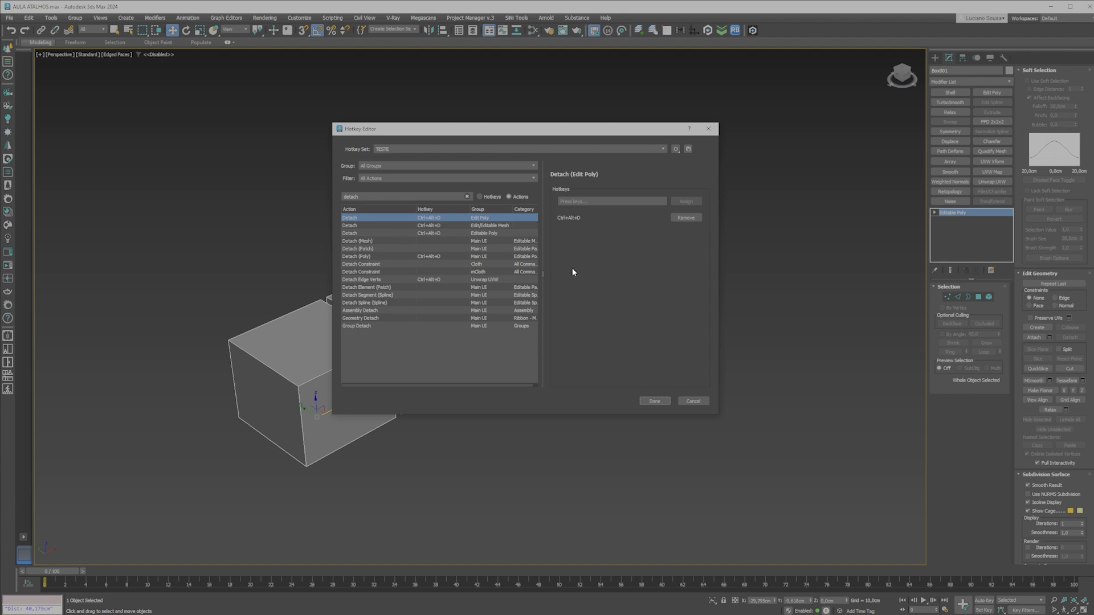
Save the hotkey set as TESTE.hsx in the User Settings folder, replacing the existing file
click(676, 149)
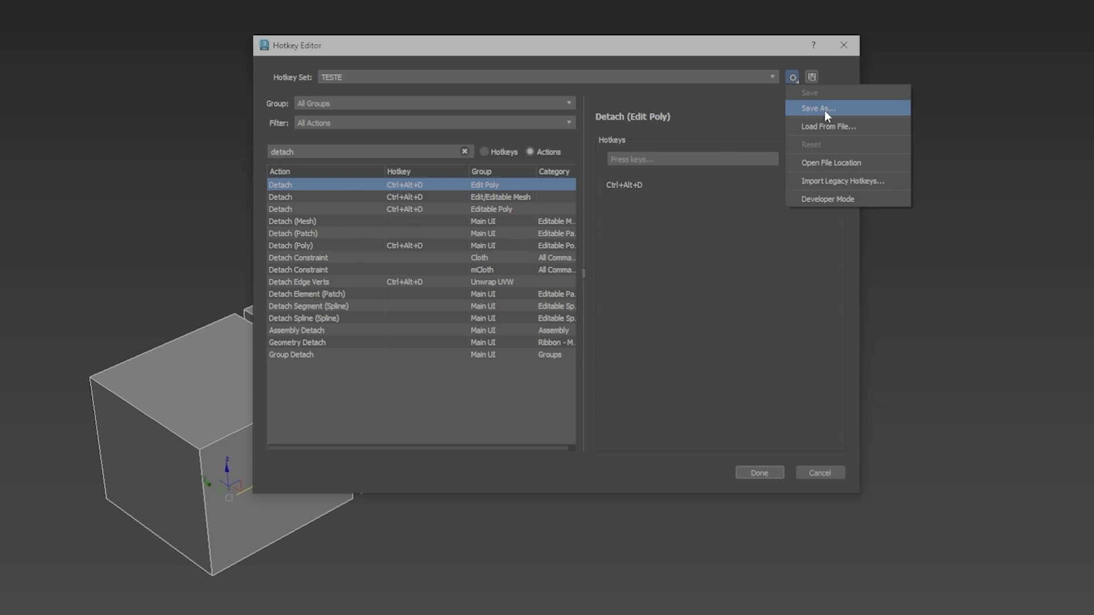
click(819, 107)
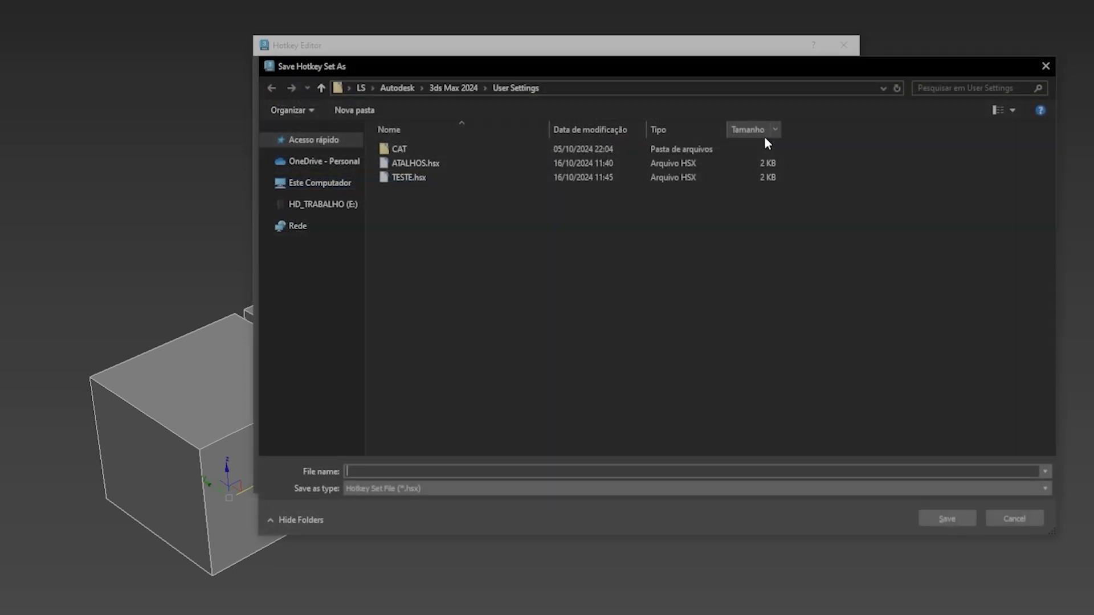
drag(570, 67, 517, 66)
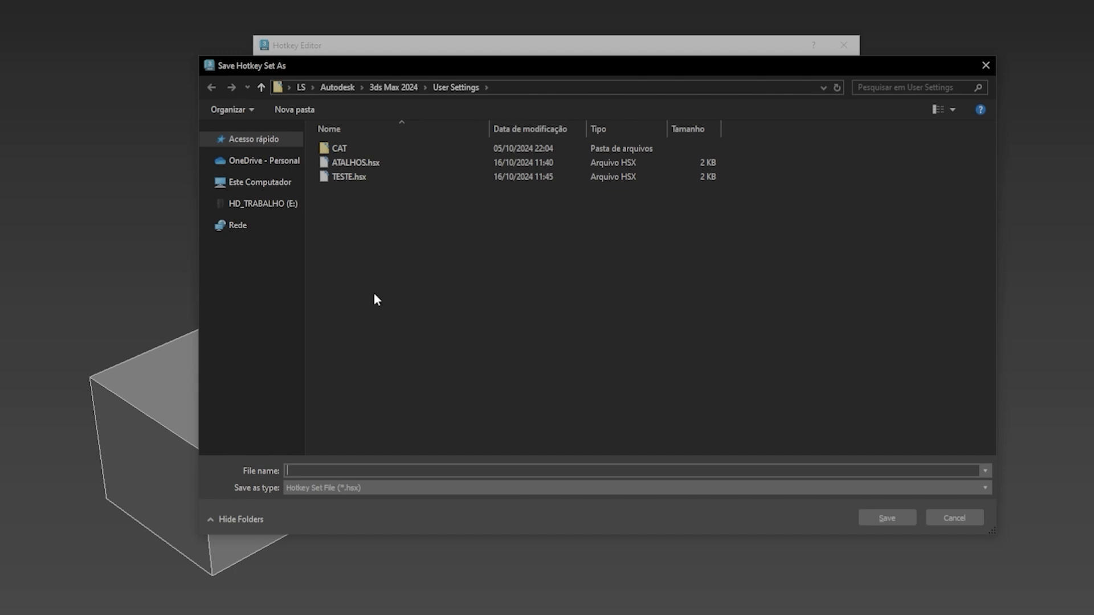
click(344, 179)
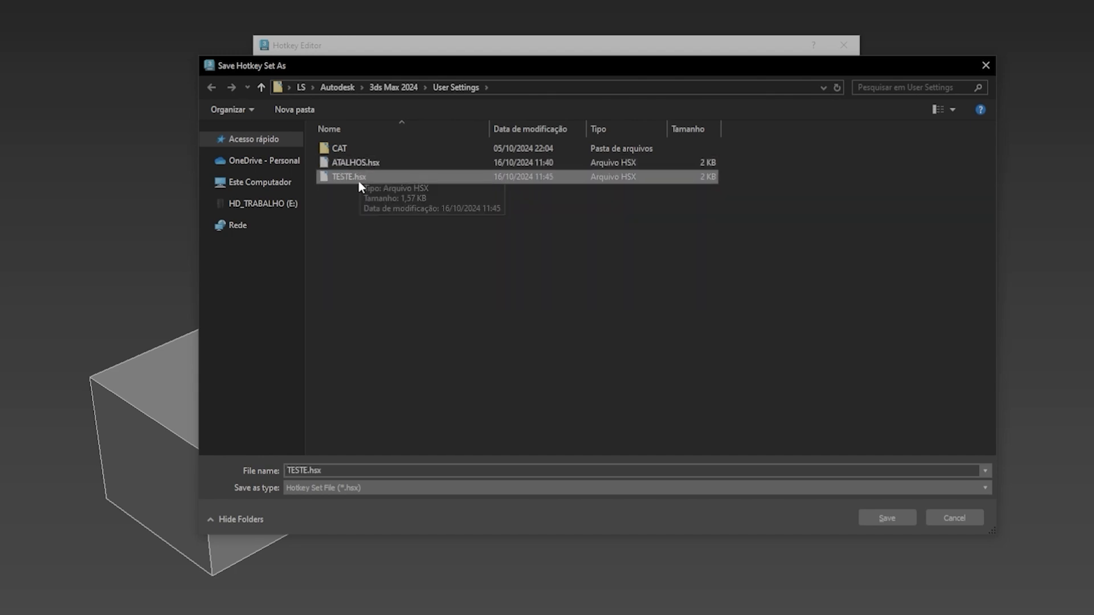
click(886, 519)
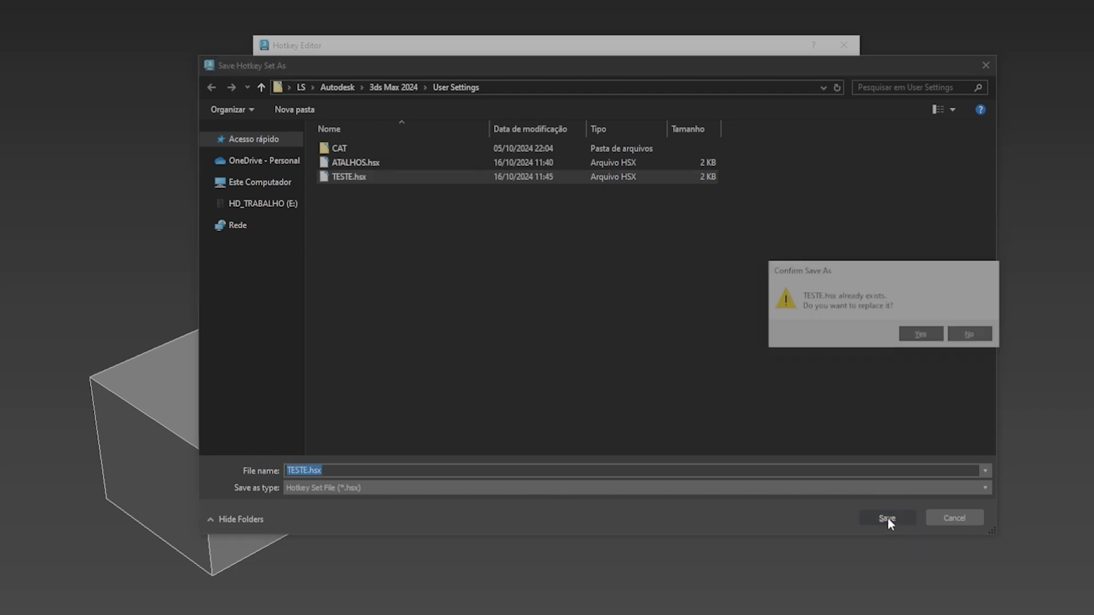
click(922, 336)
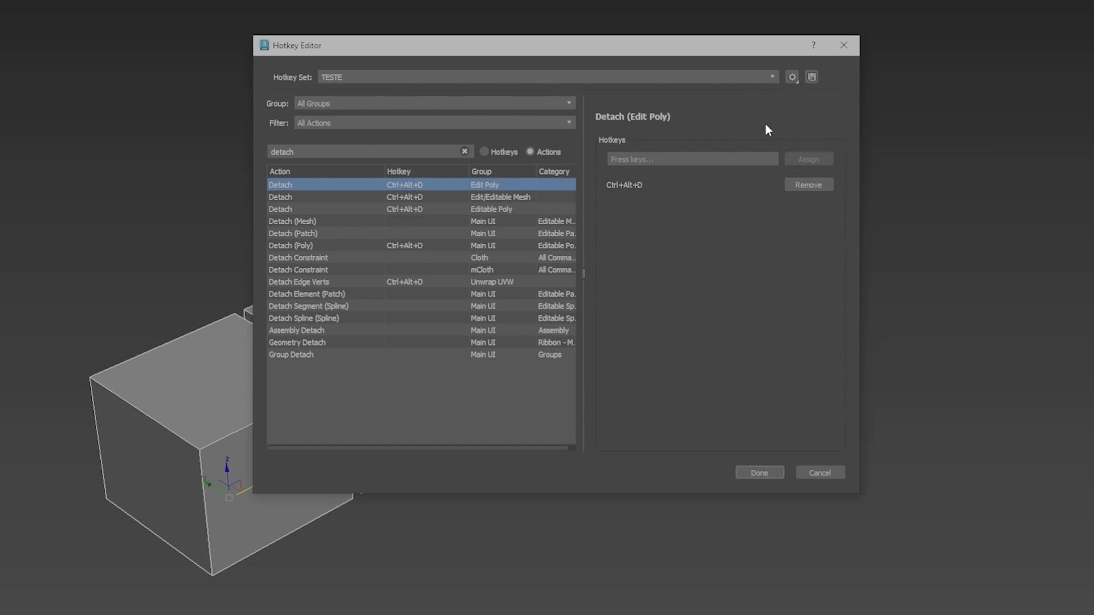
Load the hotkey set from TESTE.hsx and close the Hotkey Editor, accepting the settings
click(793, 77)
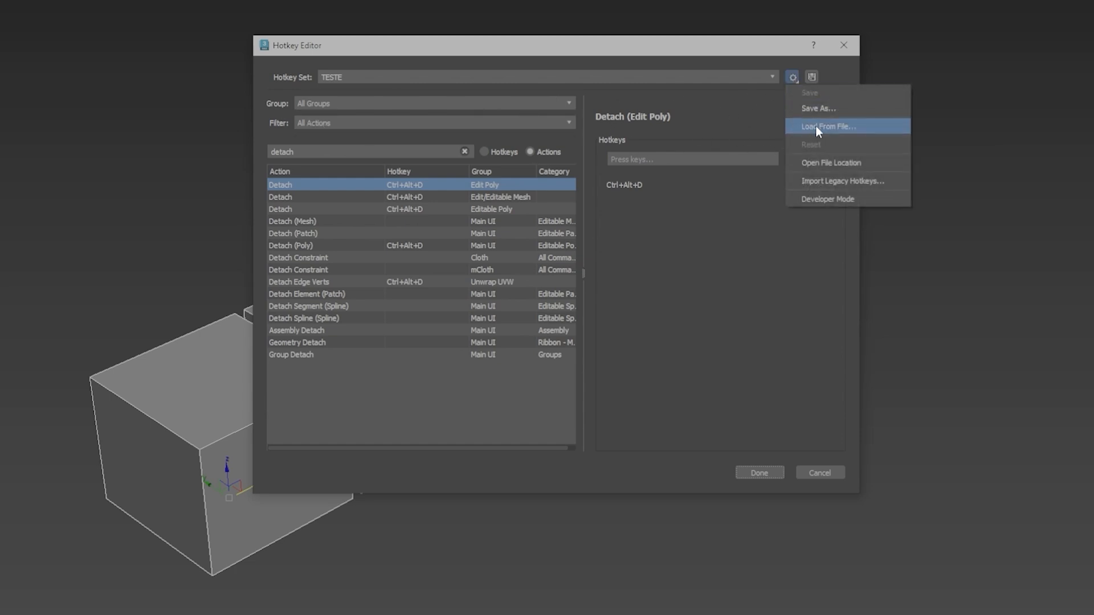
click(851, 127)
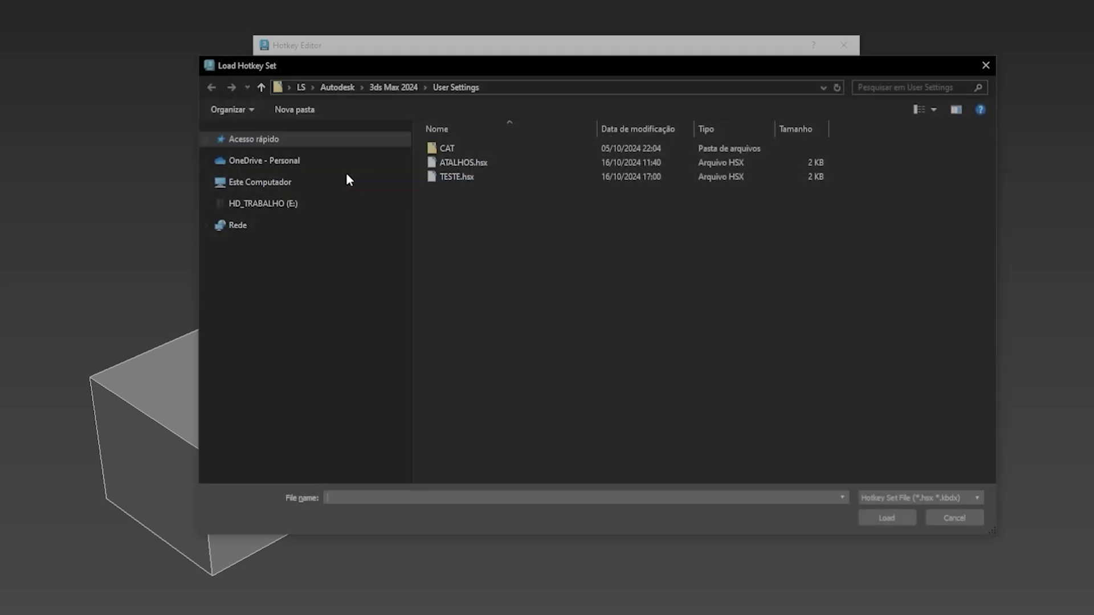
click(456, 177)
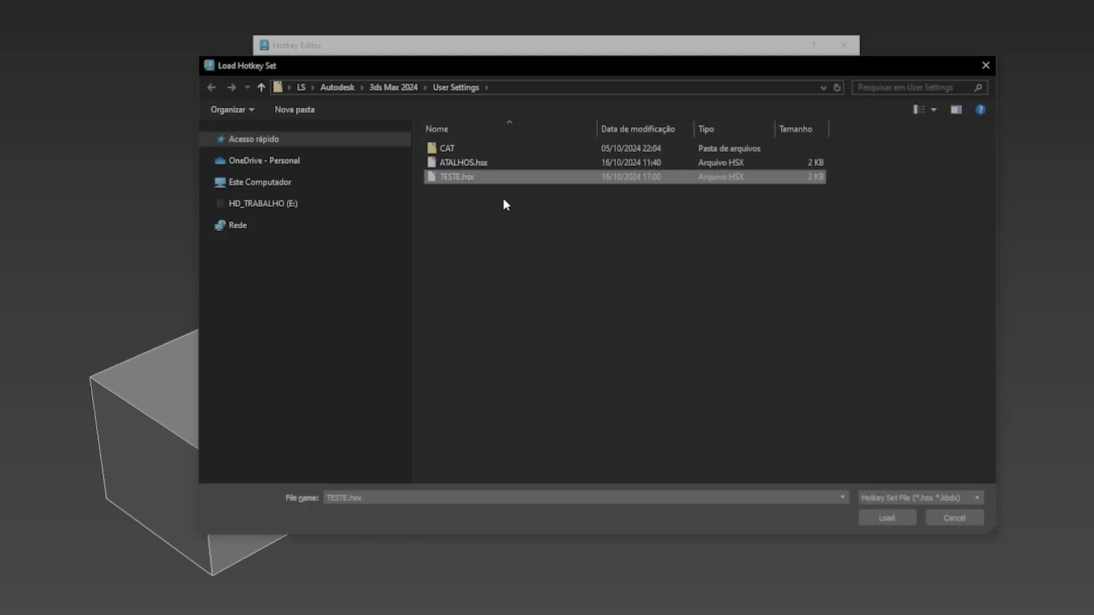
click(883, 515)
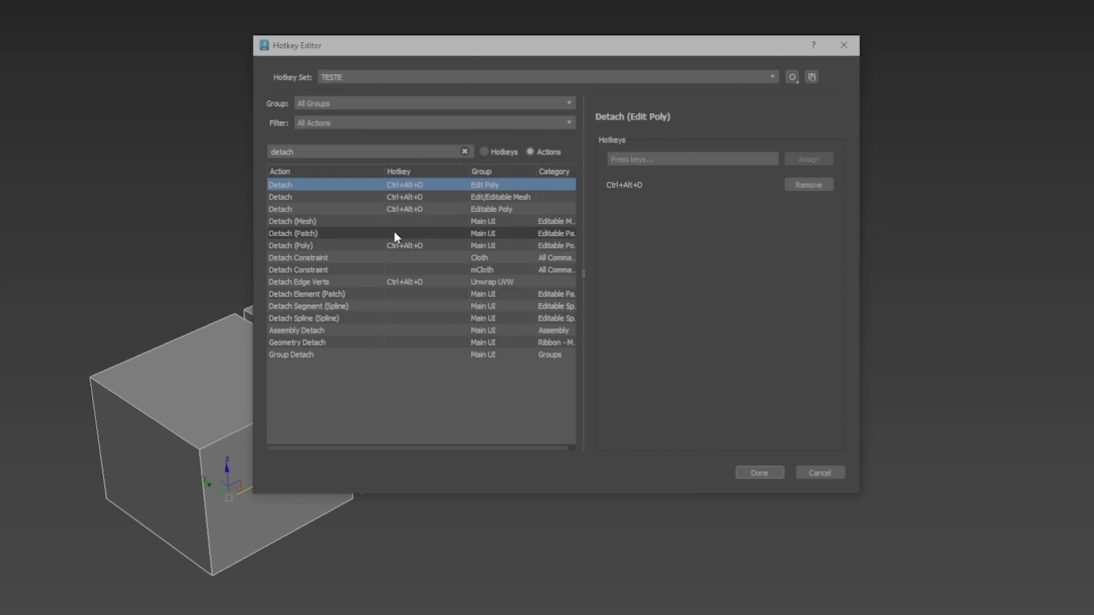
click(761, 473)
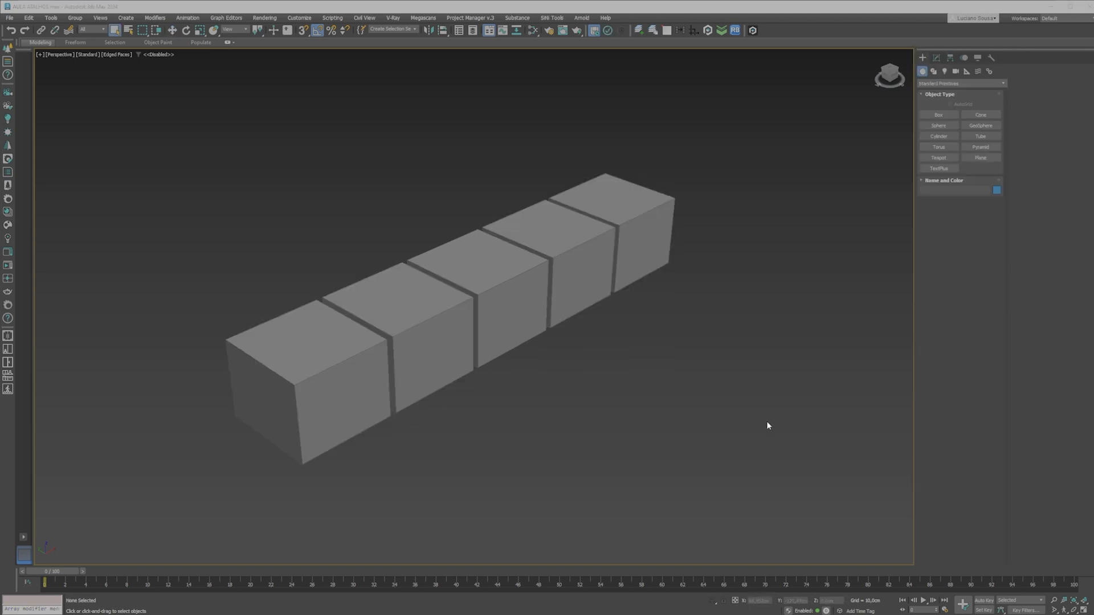
Examine the default, Modeling and Snap quad menus in the empty area of the viewport
right_click(721, 225)
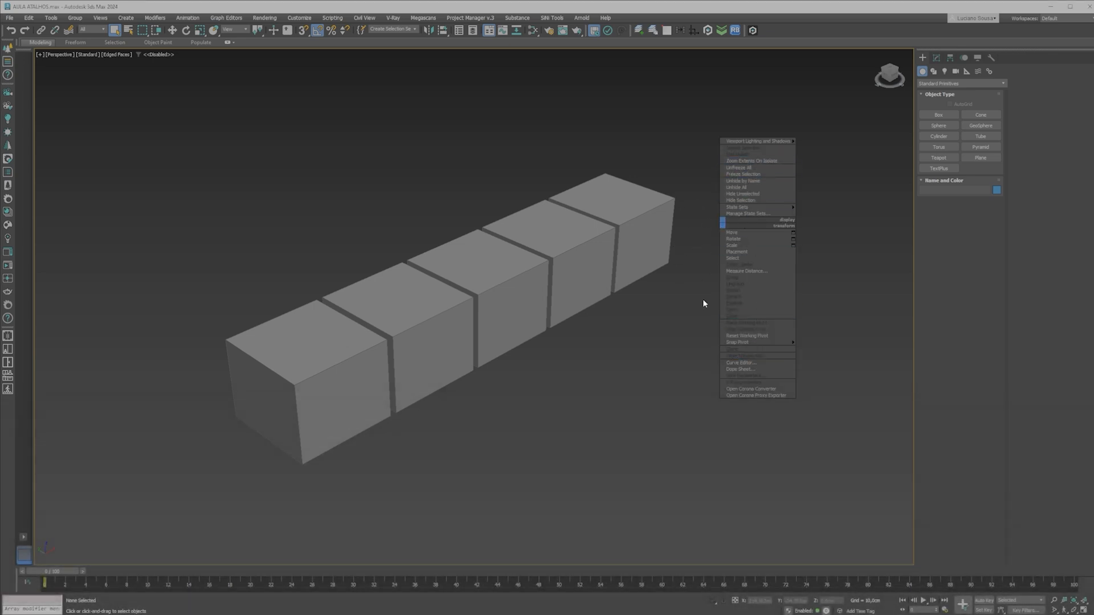
click(691, 295)
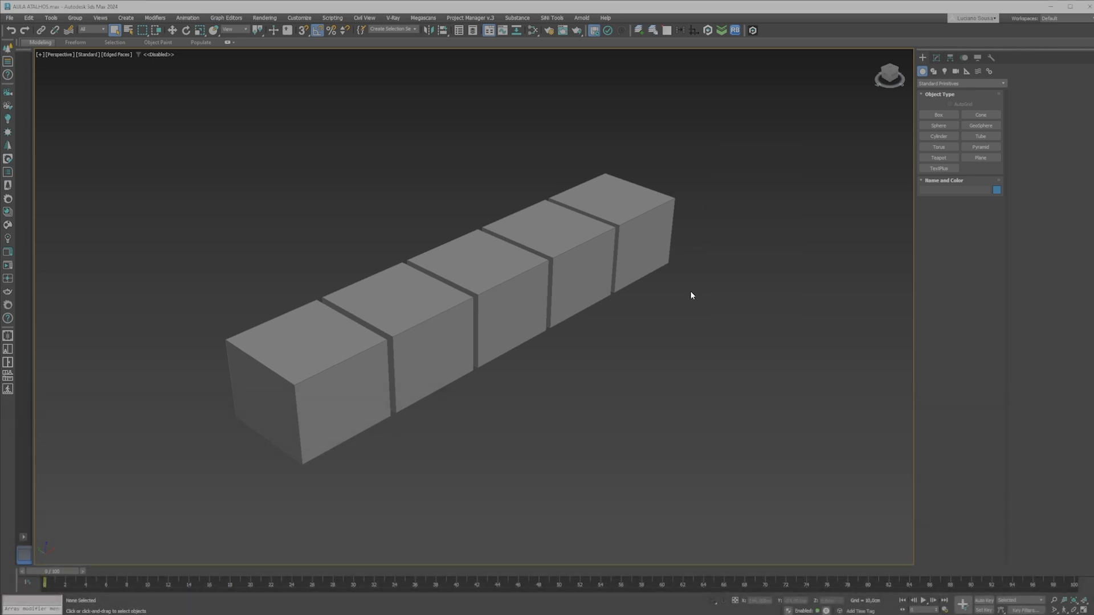
ctrl+right_click(712, 243)
click(784, 260)
shift+right_click(757, 235)
click(718, 267)
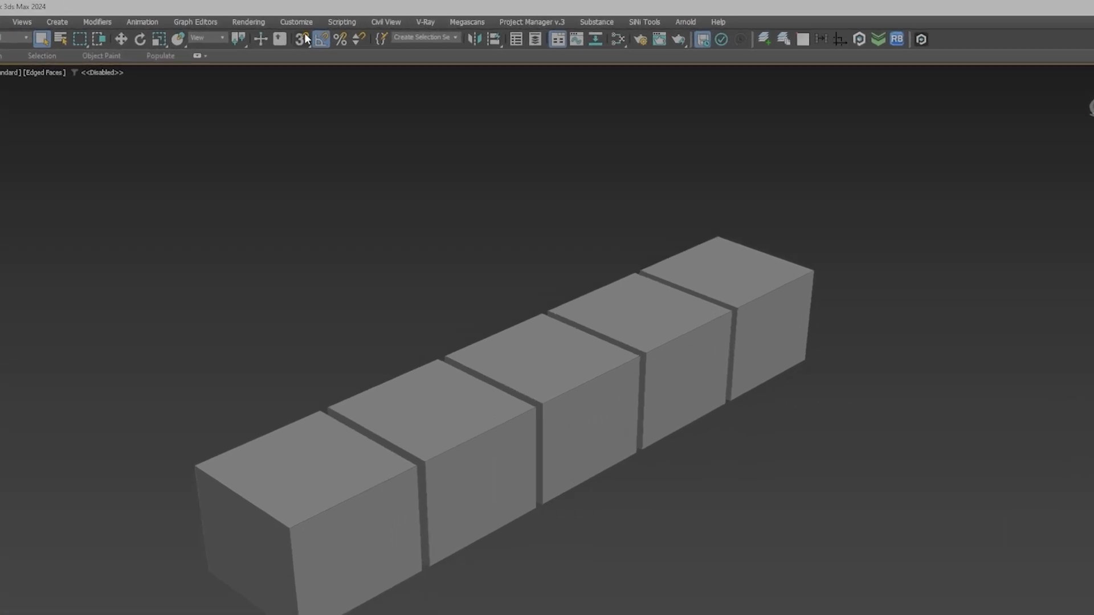
Open the quad menu settings in Customize User Interface and review the available quad sets, keeping Default Viewport Quad
click(299, 18)
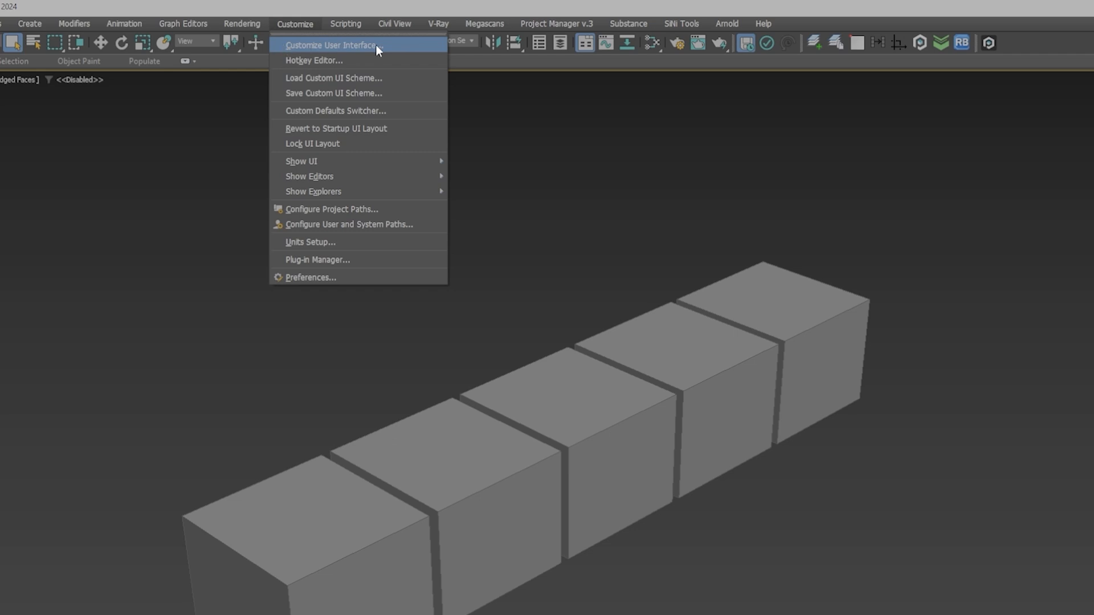
click(344, 45)
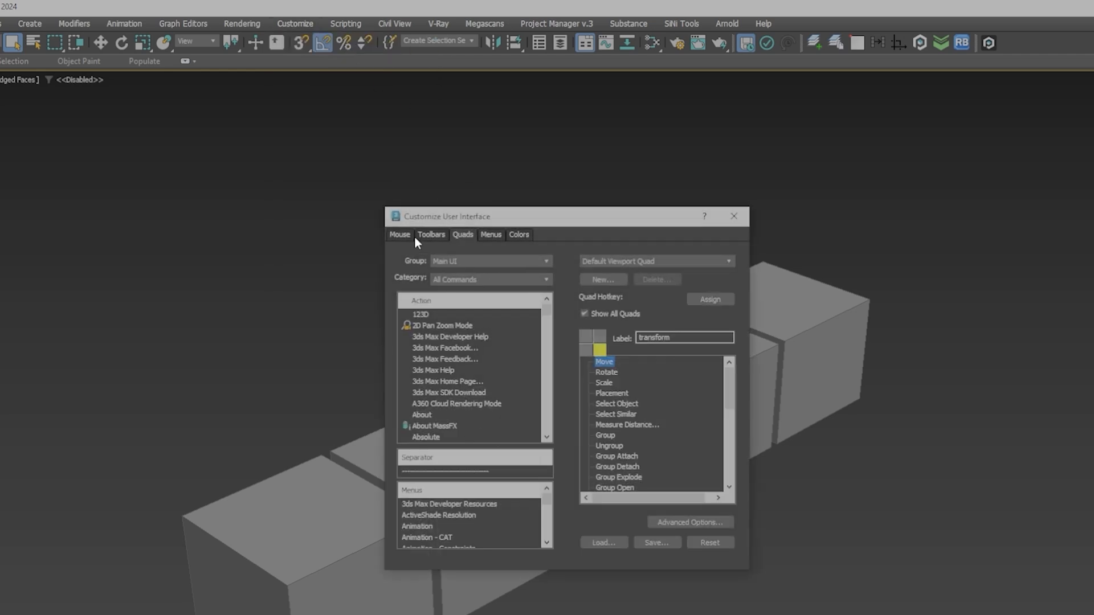
click(464, 236)
click(665, 262)
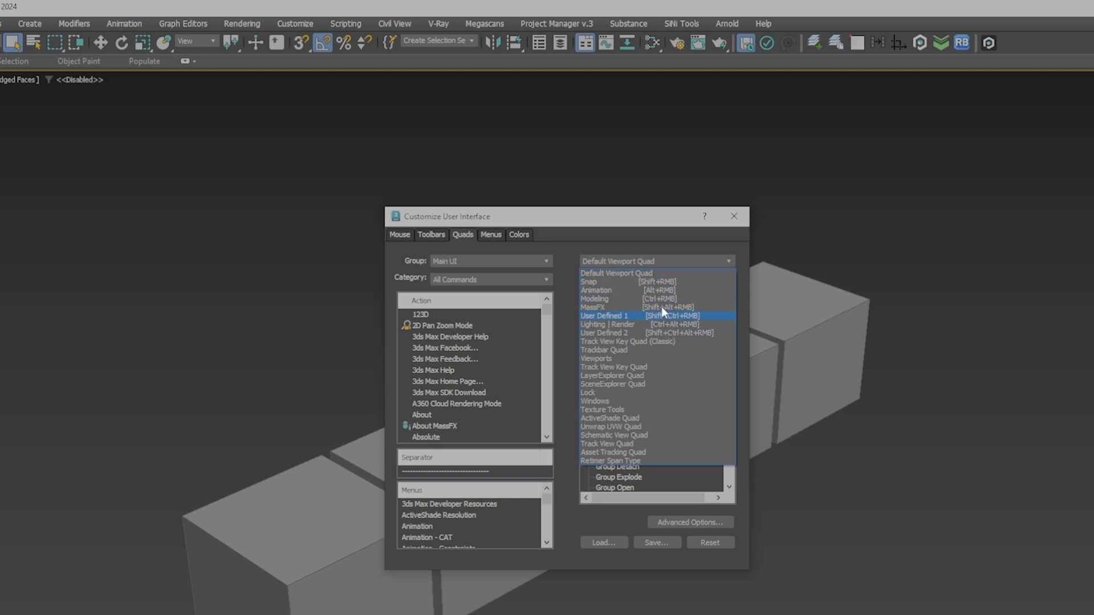
click(642, 257)
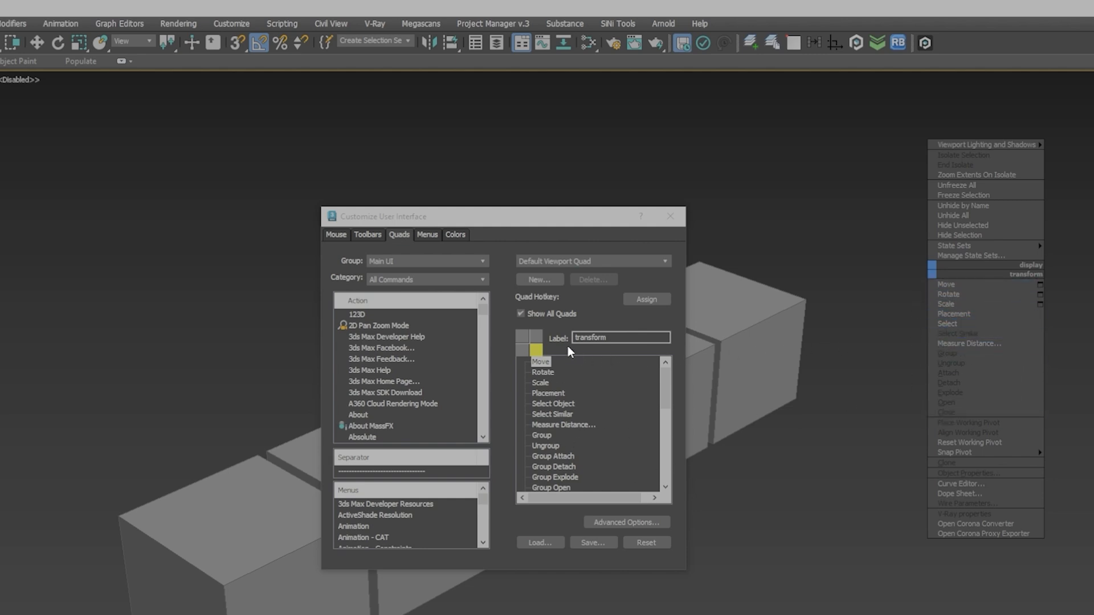
Compare the display quad's command list with the display section of the default quad menu in the viewport
click(536, 336)
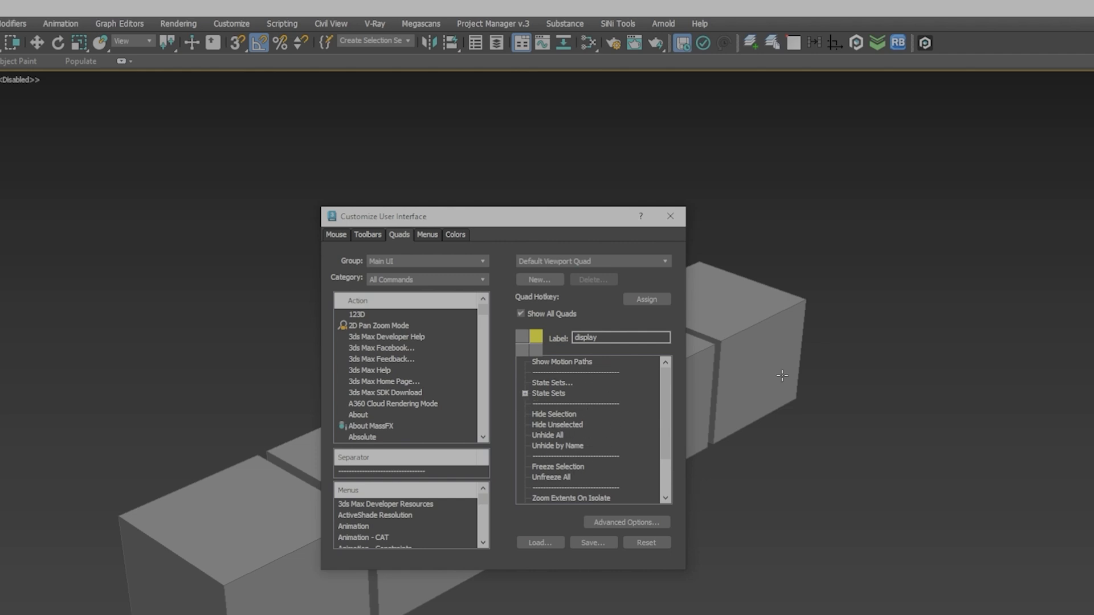
right_click(970, 257)
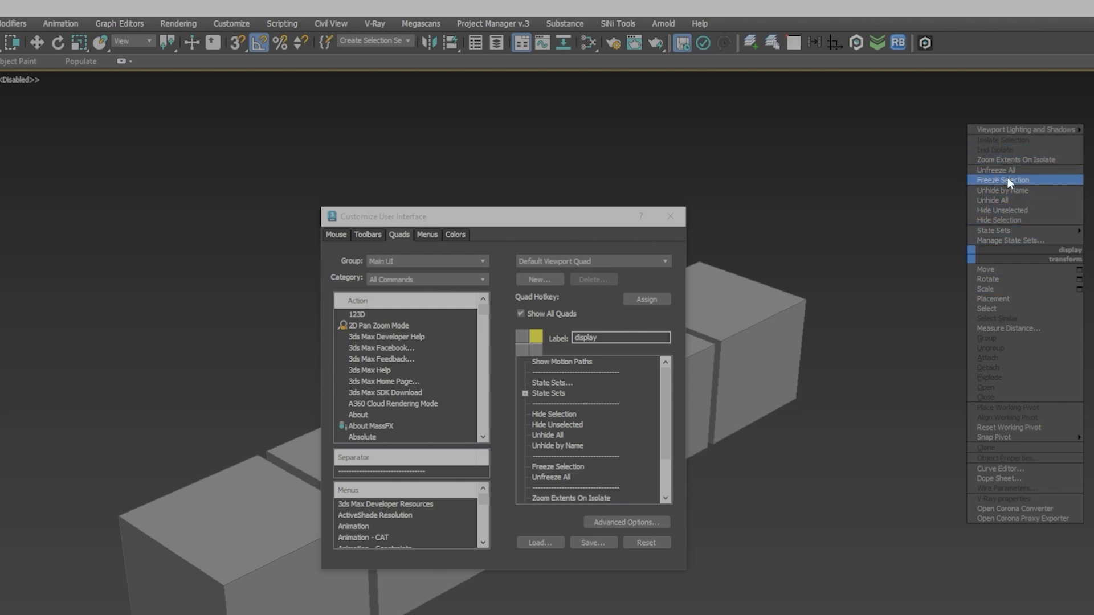
mouse_move(1008, 230)
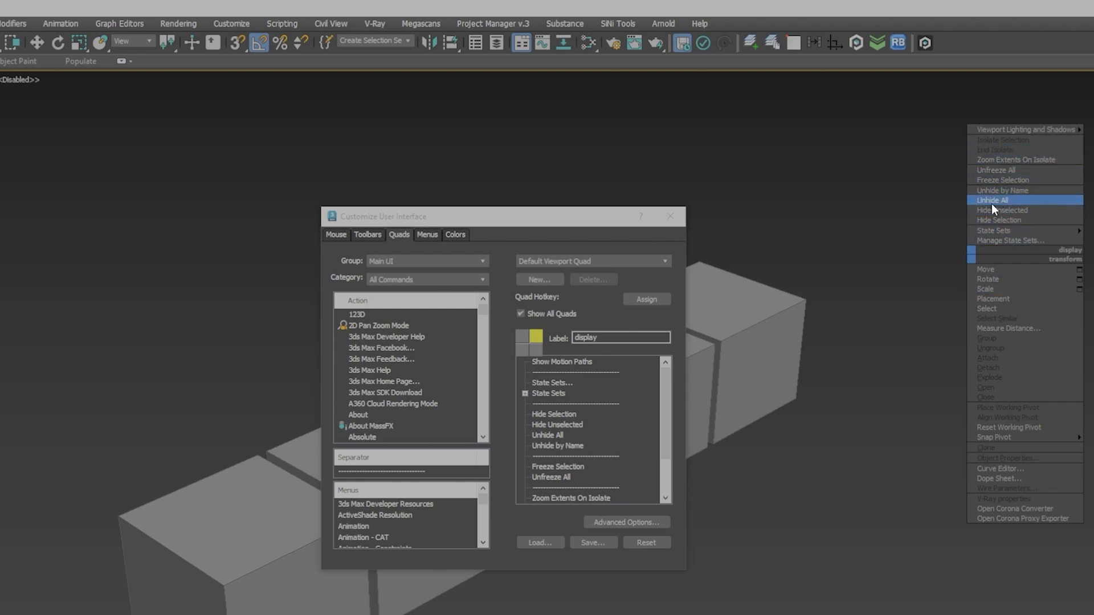
click(927, 292)
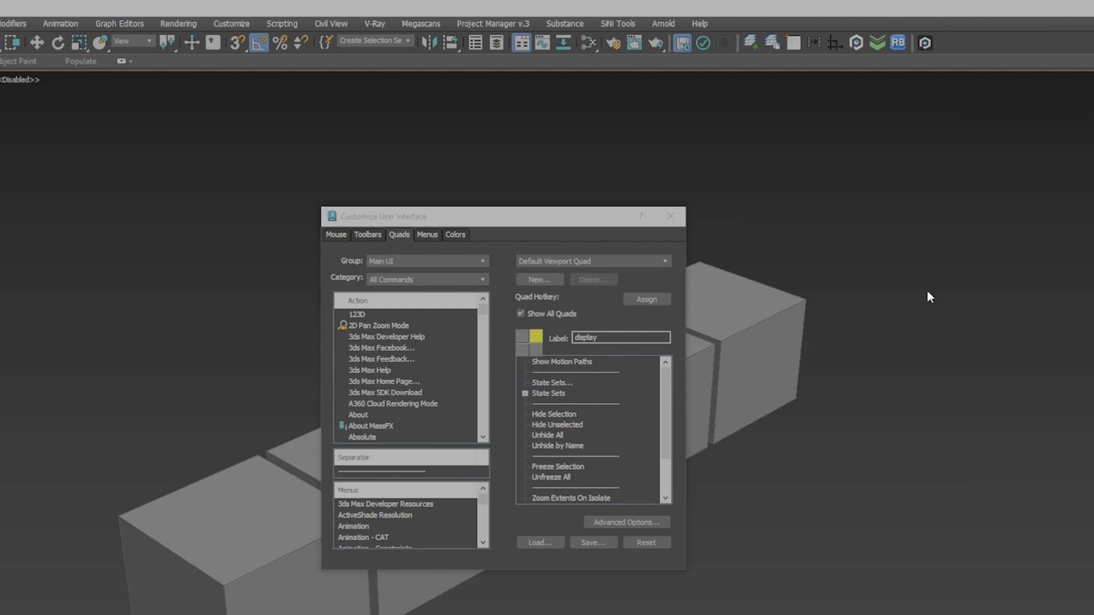
Add the Tape Measure action to the transform quad of Default Viewport Quad, between Select Similar and Measure Distance
click(536, 348)
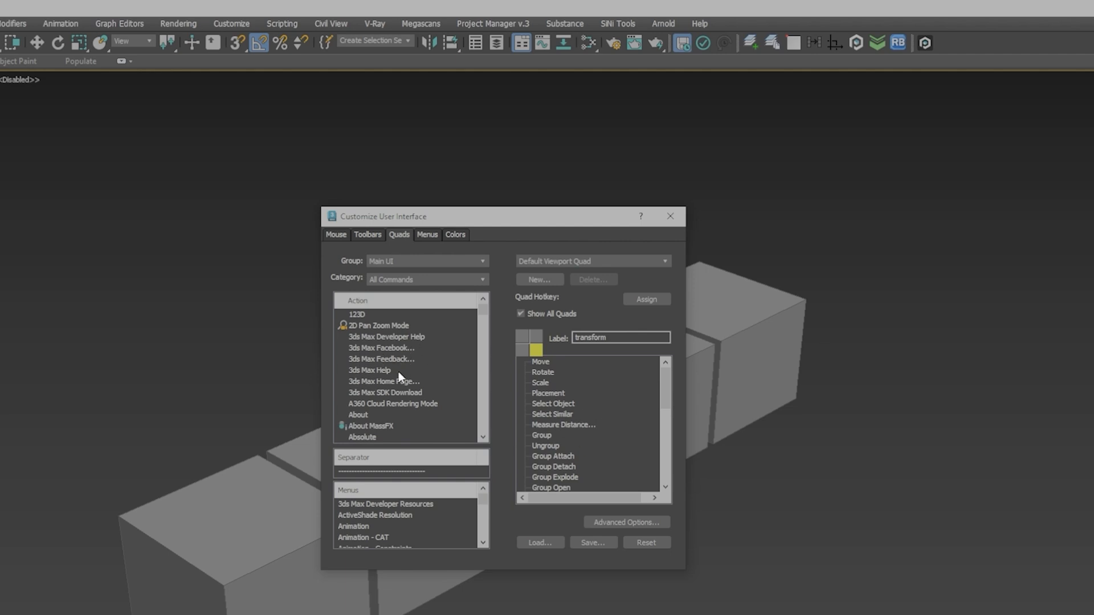
click(374, 360)
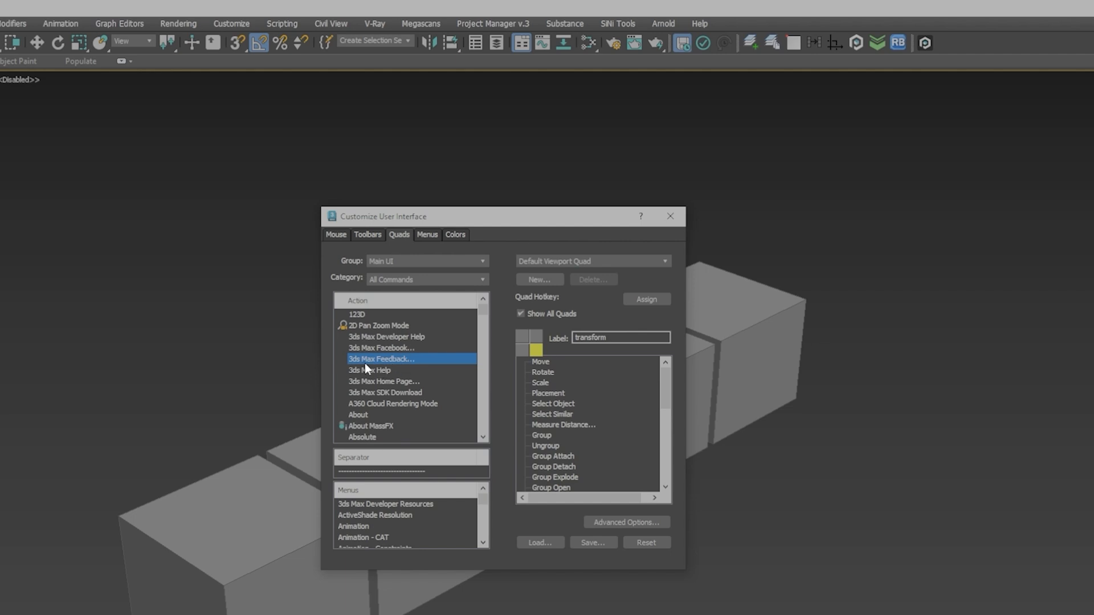
key(t)
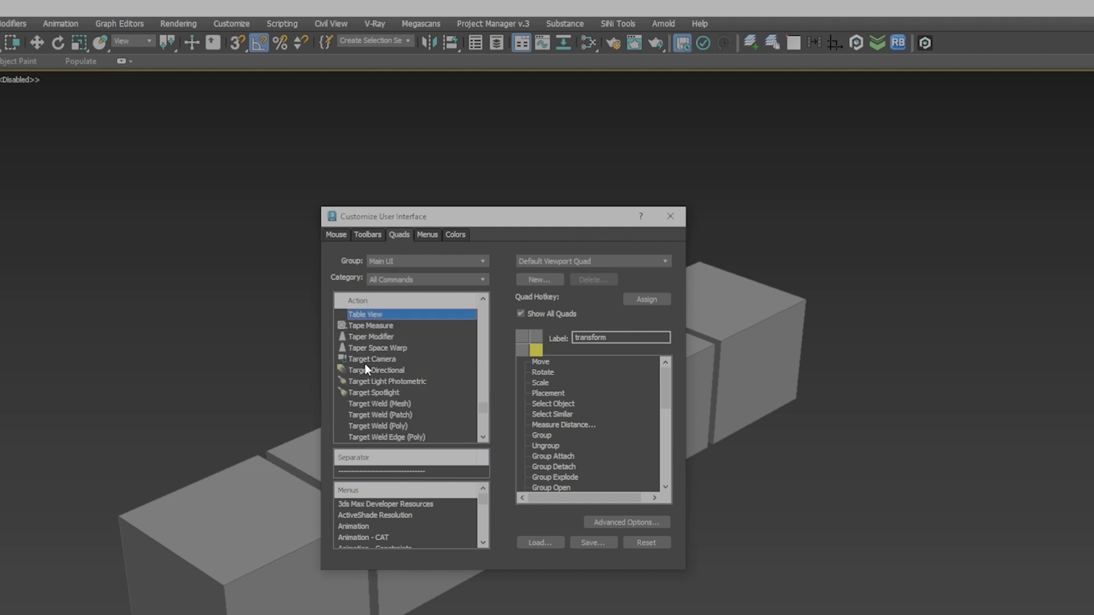
click(379, 326)
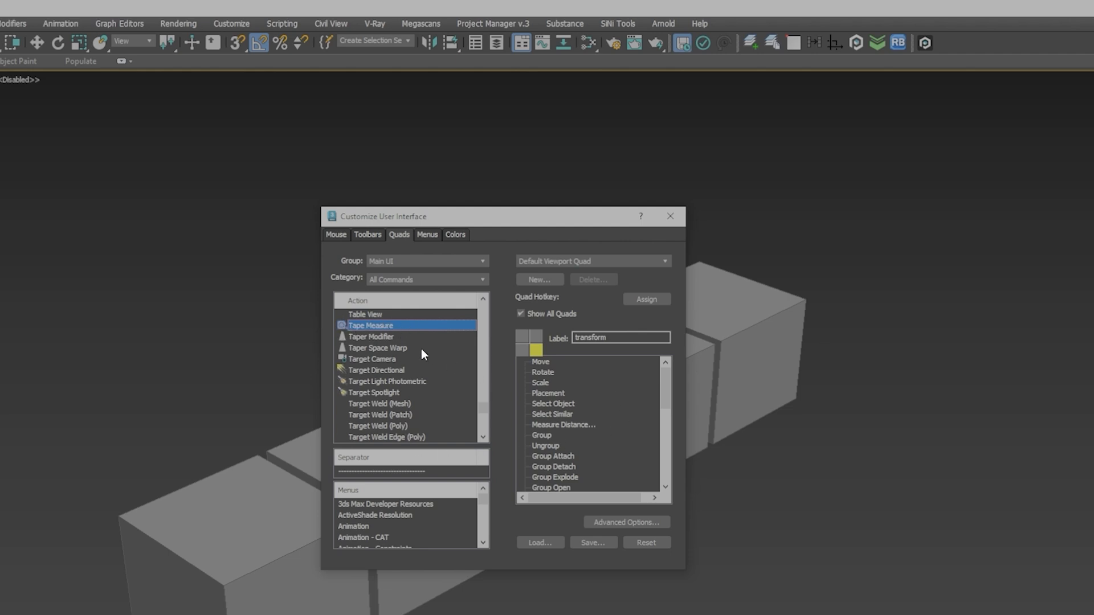
drag(360, 324, 568, 423)
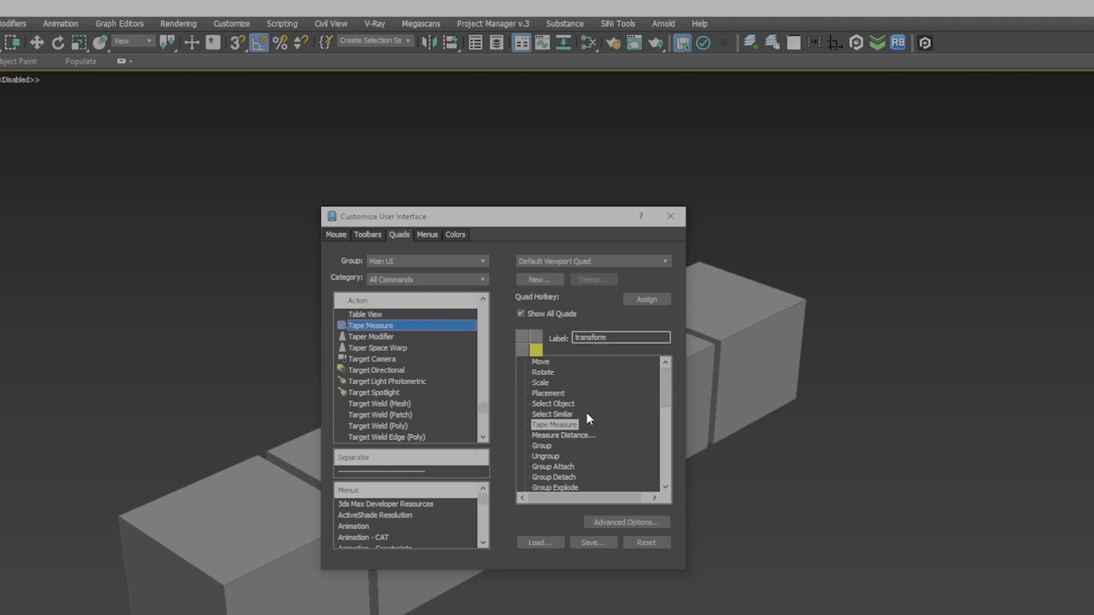
Check the Tape Measure entry in the default quad menu of the viewport
click(865, 307)
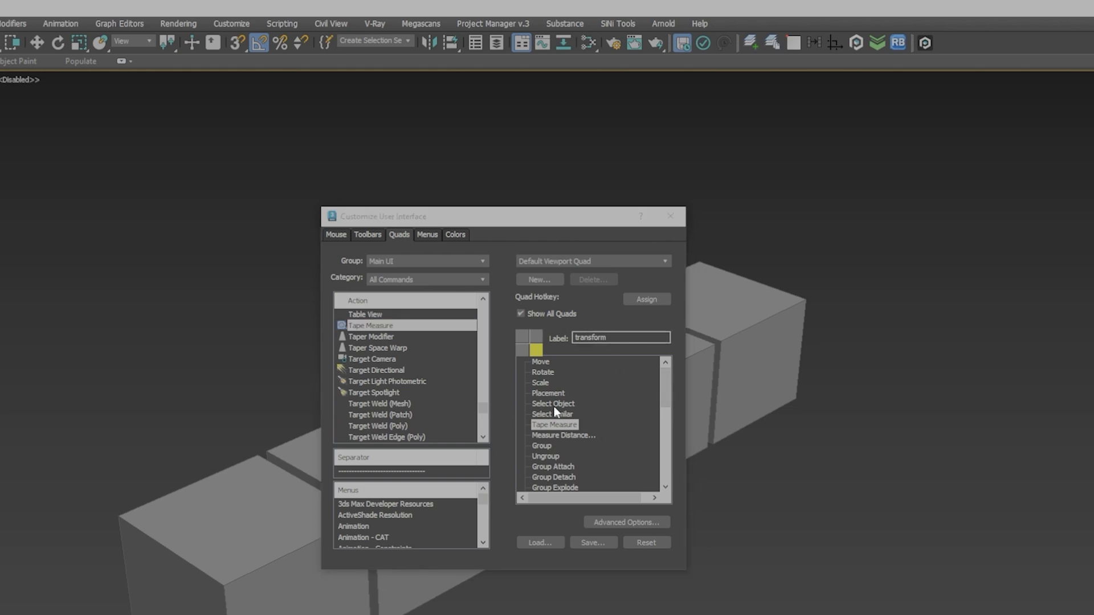
right_click(914, 306)
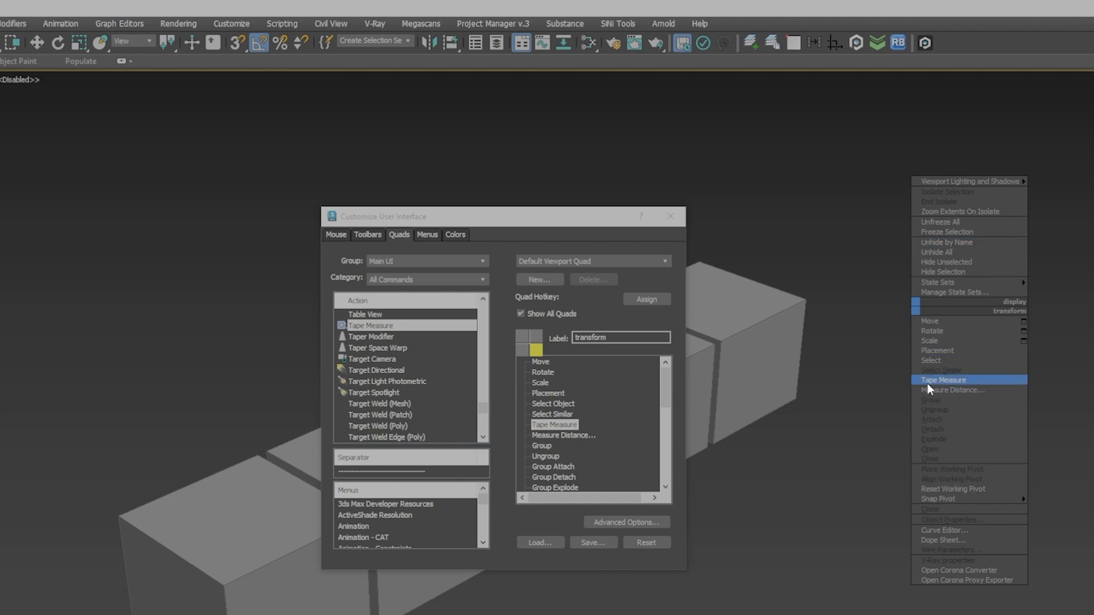
click(857, 405)
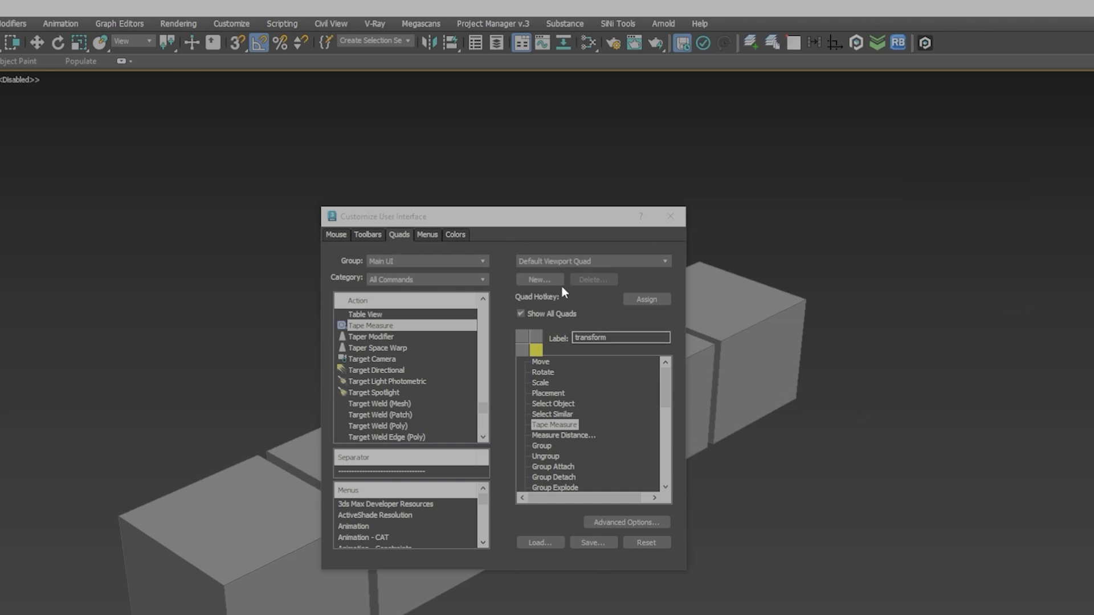
Switch to the Modeling quad set, show its primitives quad and compare it with the Modeling quad menu in the viewport
click(664, 262)
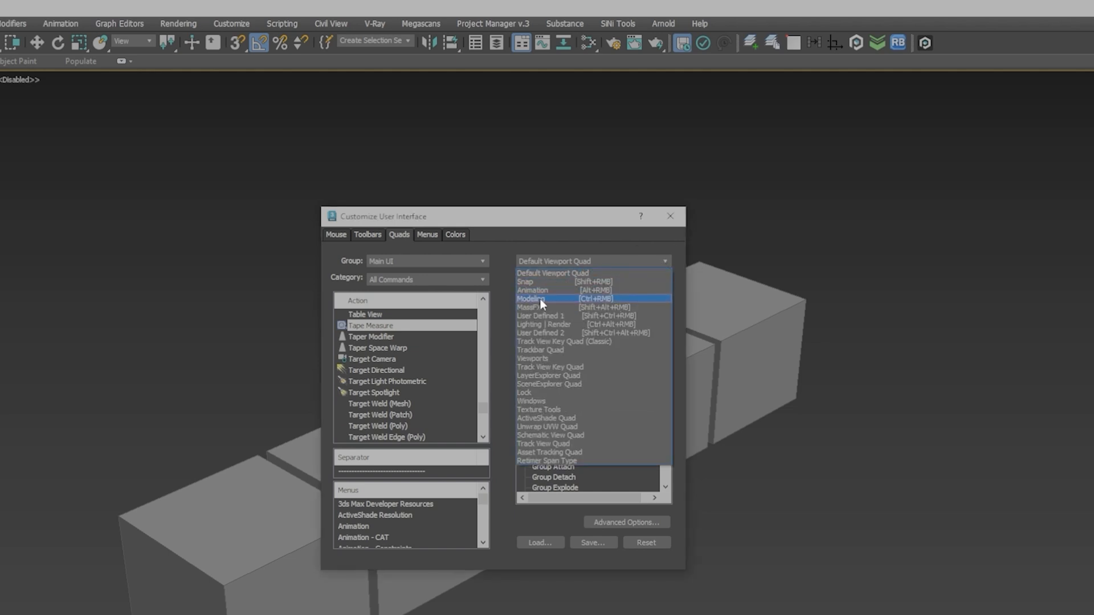
click(603, 299)
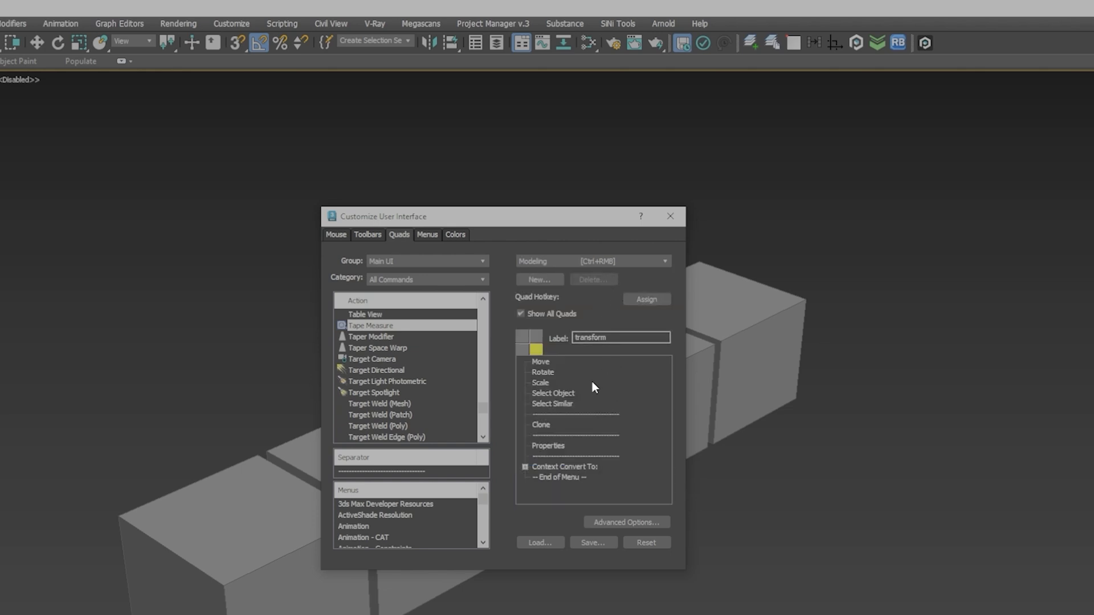
ctrl+right_click(923, 292)
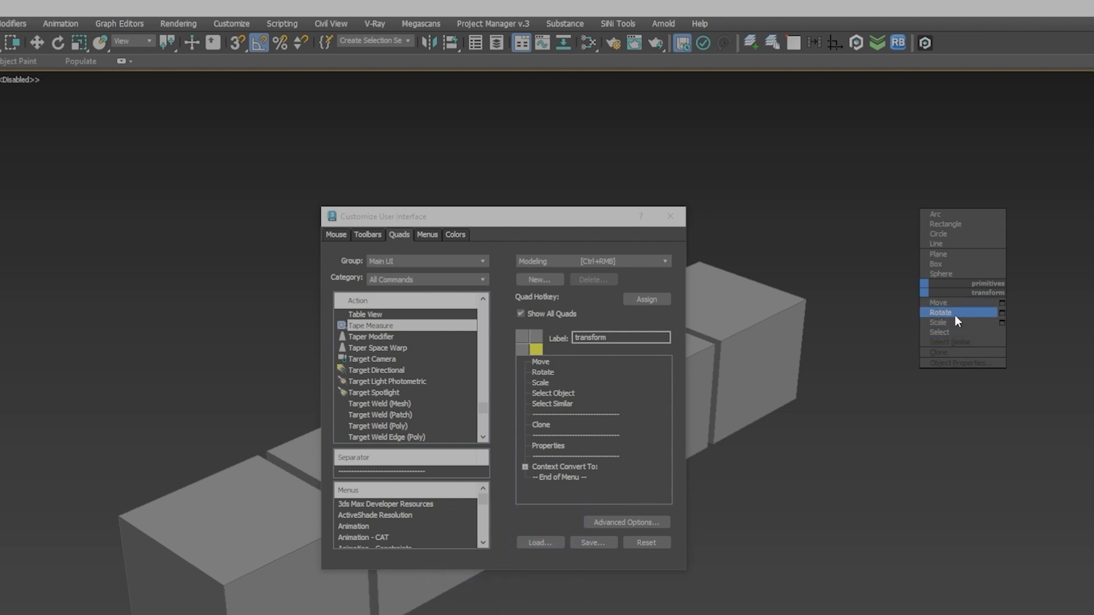
click(537, 338)
click(534, 337)
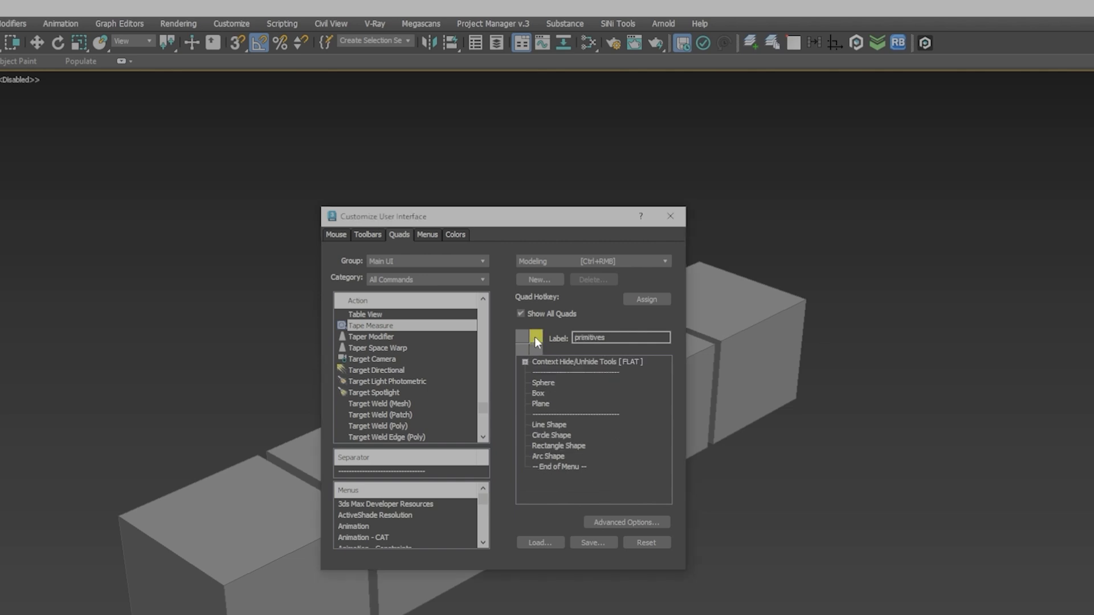
ctrl+right_click(961, 336)
click(929, 298)
ctrl+right_click(914, 324)
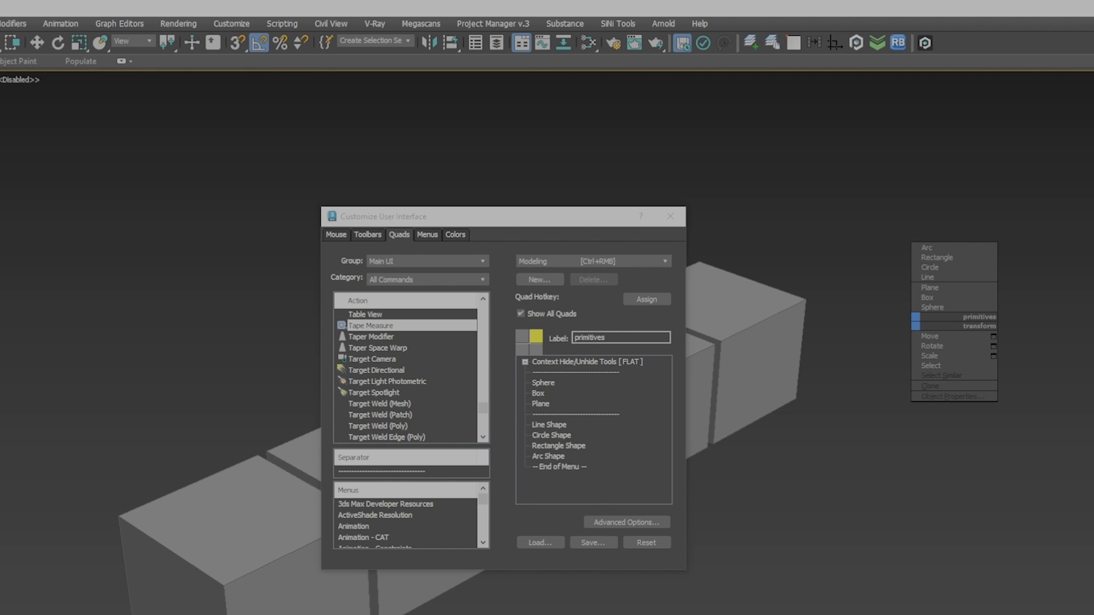
Add the Cylinder action between Box and Plane in the primitives quad and check it in the viewport's Modeling quad menu
click(390, 371)
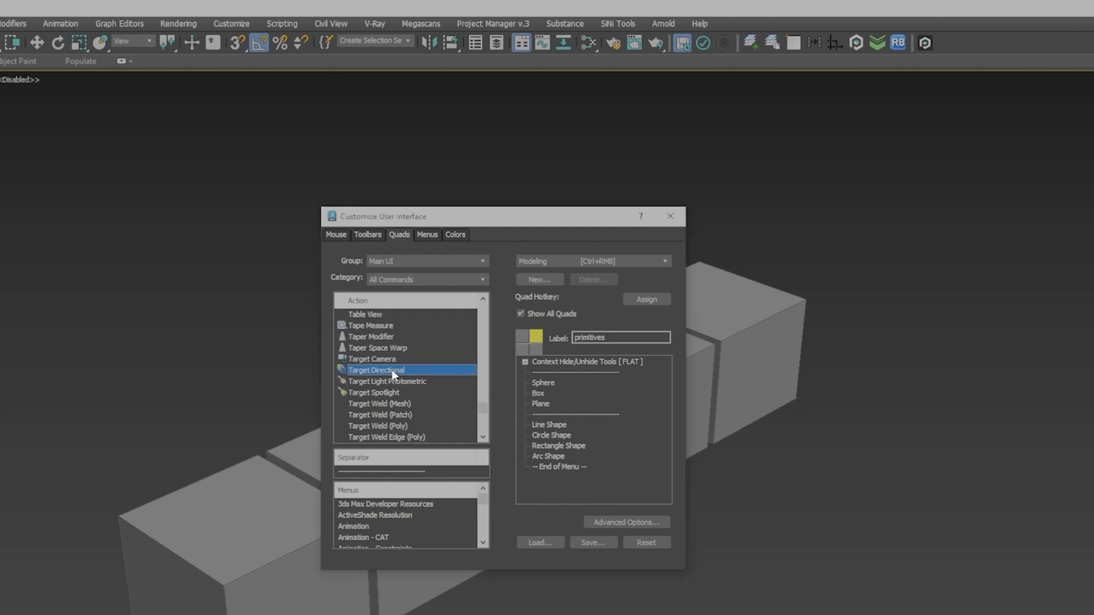
text(cy)
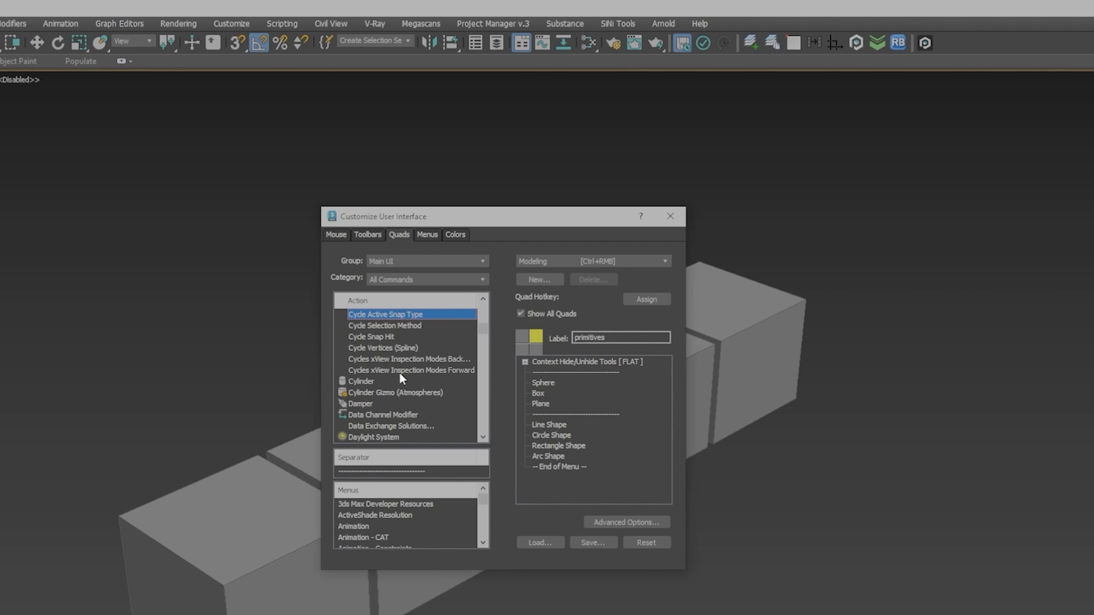
click(365, 381)
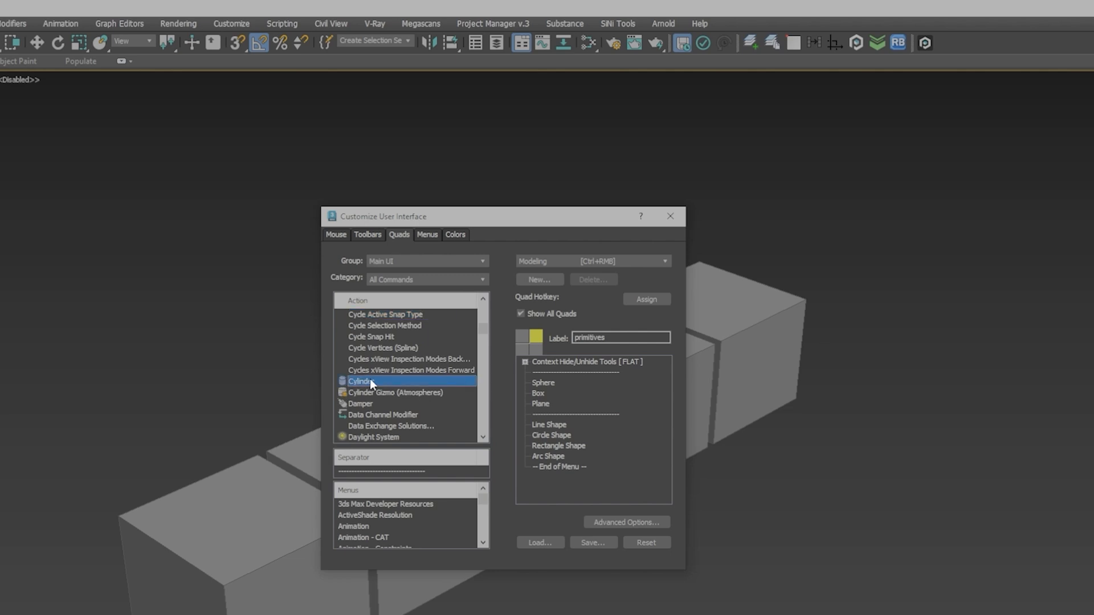
drag(361, 381, 549, 399)
click(589, 406)
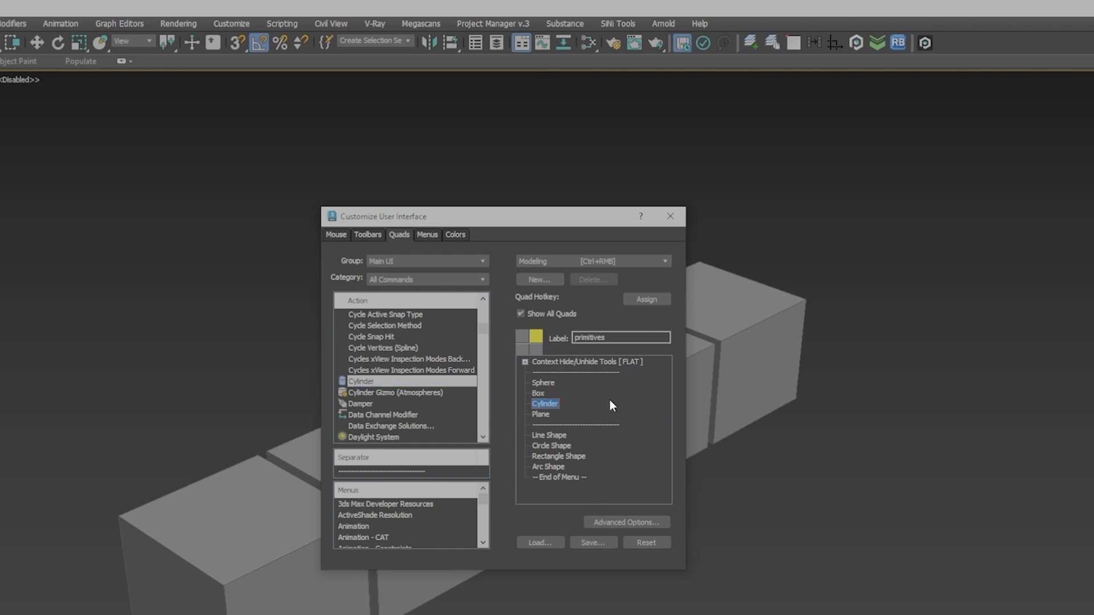
ctrl+right_click(957, 242)
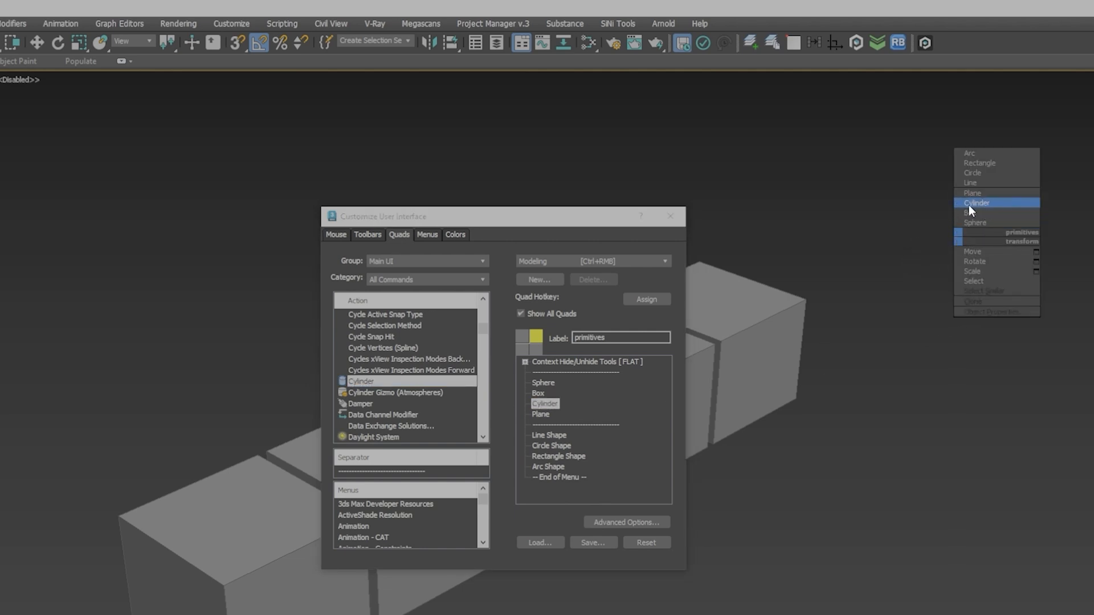
click(553, 228)
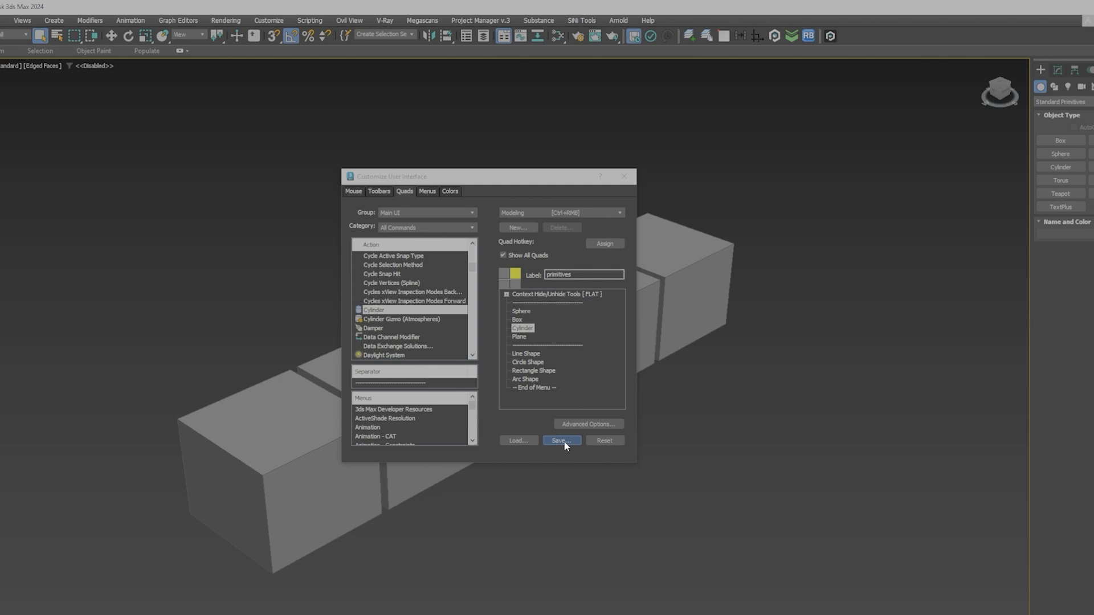
Save the customized menus as teste.mnux, replacing the existing file
click(593, 542)
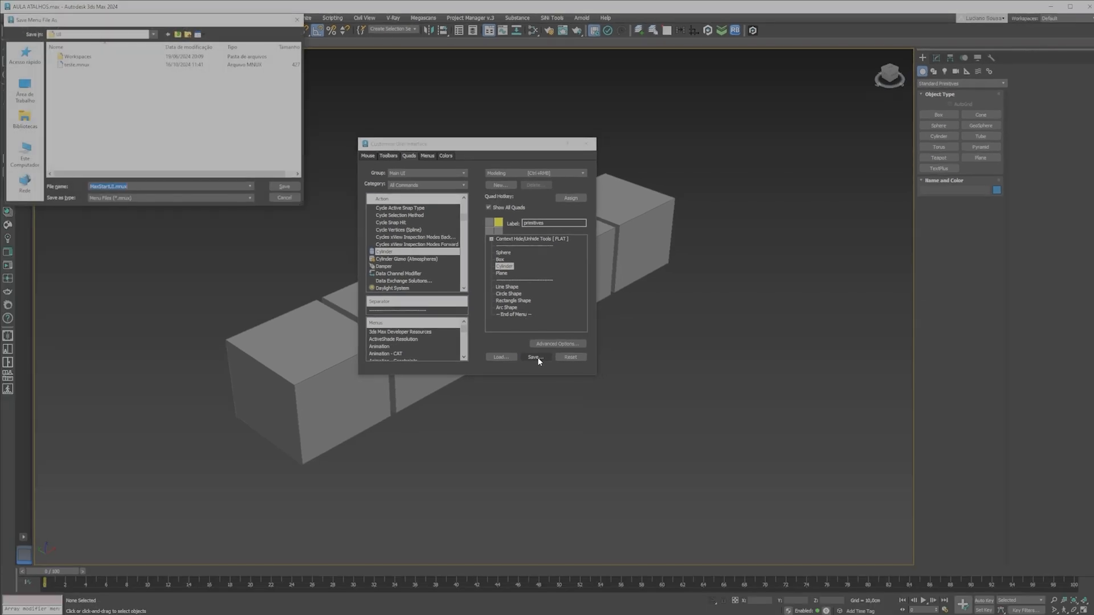
click(72, 65)
click(284, 186)
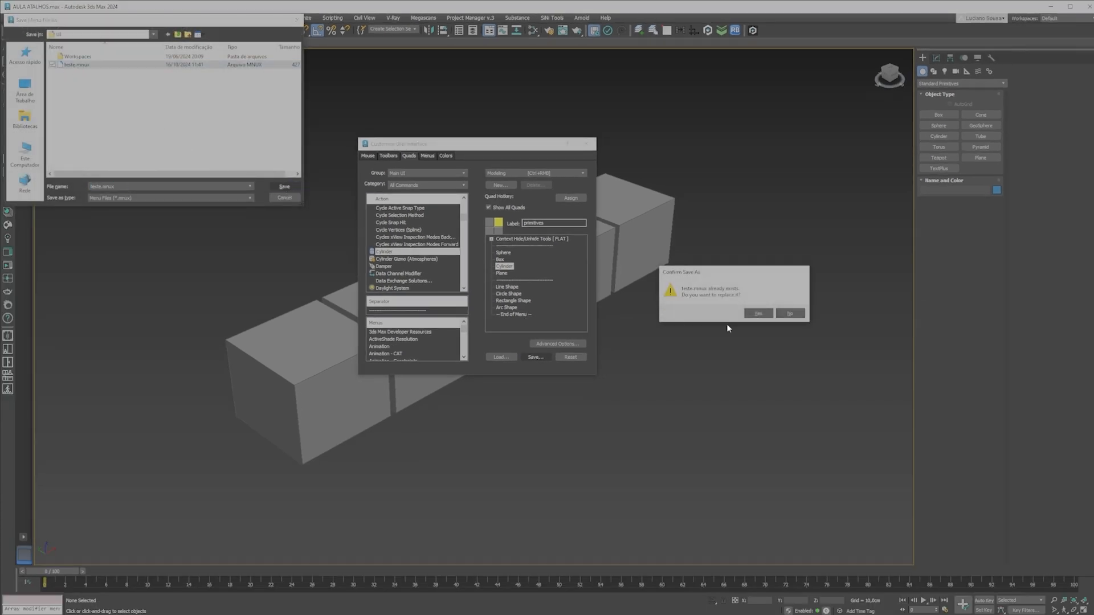
click(758, 313)
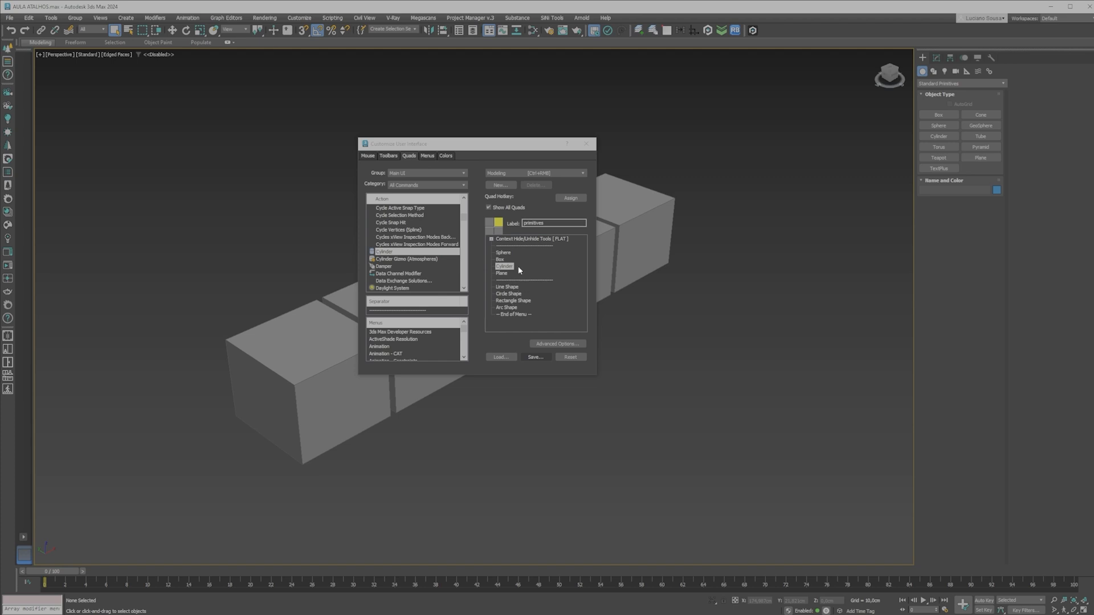
Create a new quad set named teste
click(504, 187)
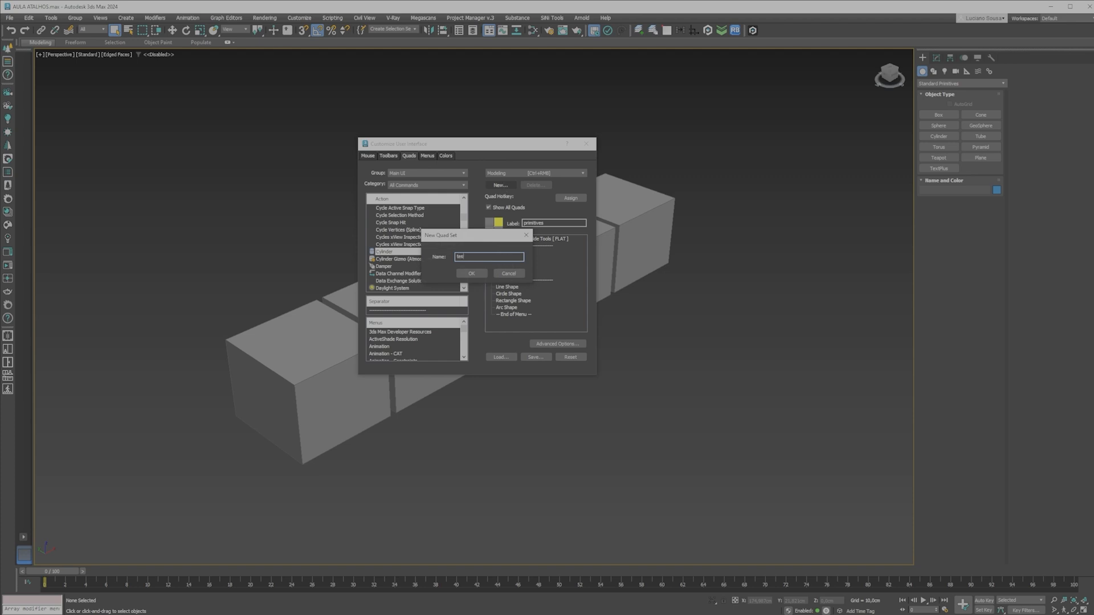
click(470, 274)
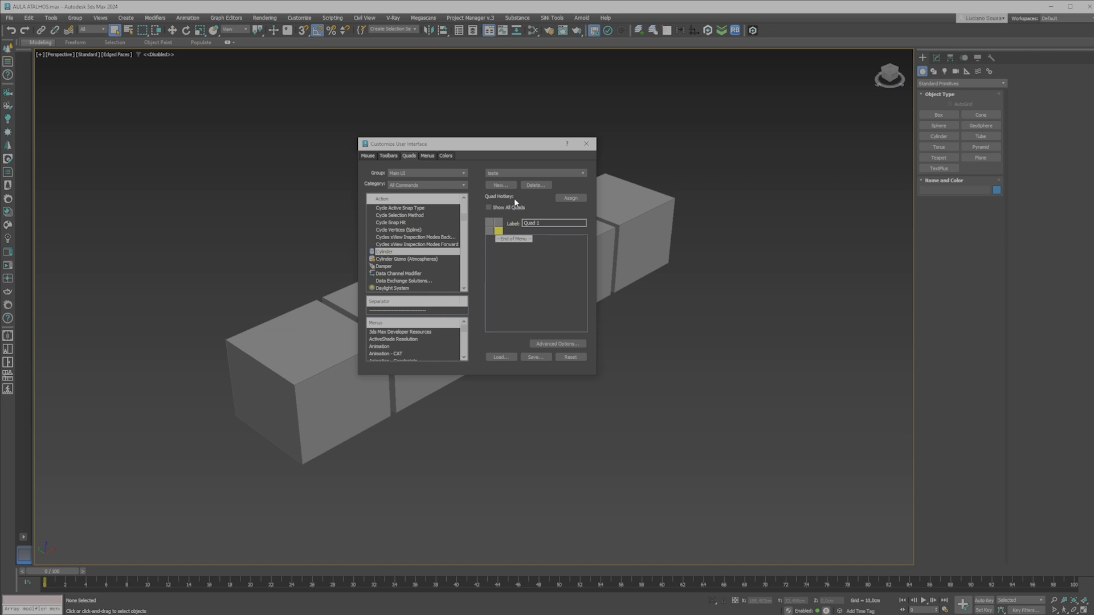
Assign the hotkey Ctrl+Shift+K to the teste quad set and save the changes to the TESTE hotkey set
click(570, 197)
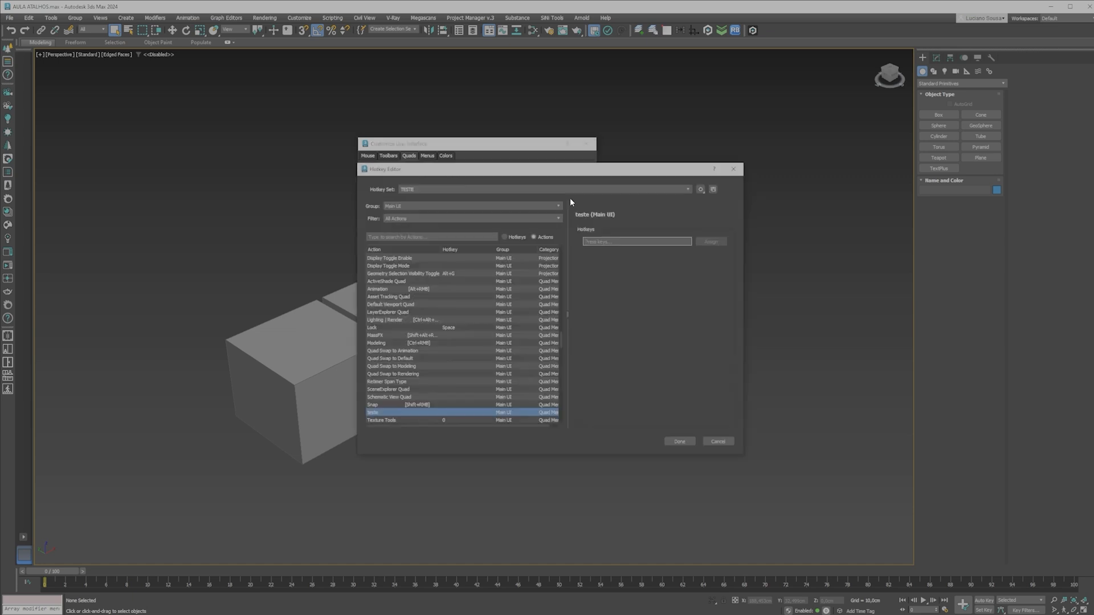
drag(438, 171, 535, 234)
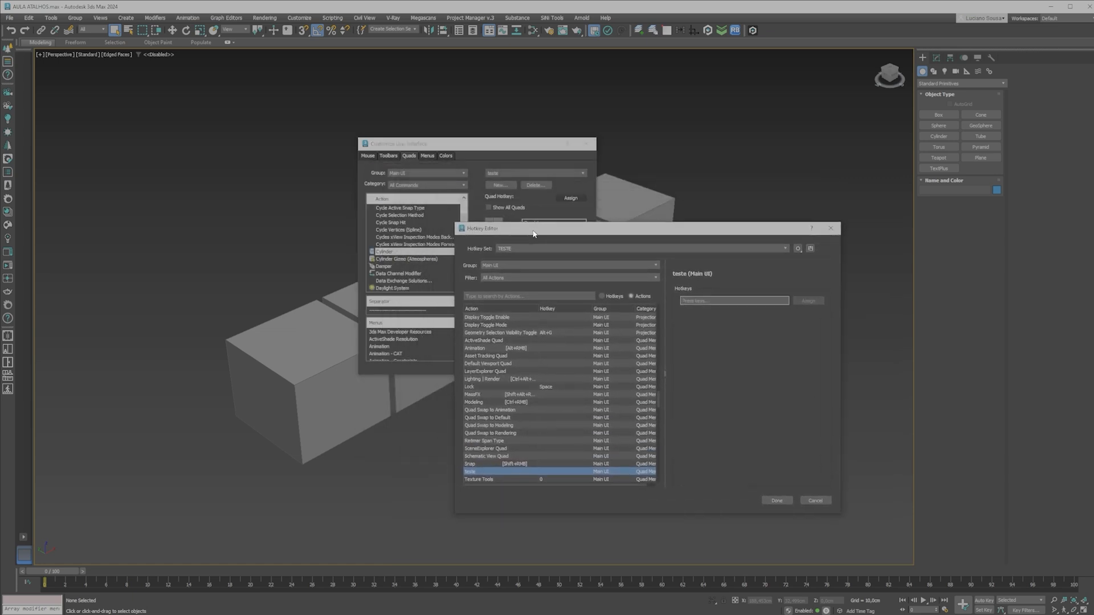
drag(501, 151, 356, 166)
drag(521, 228, 521, 162)
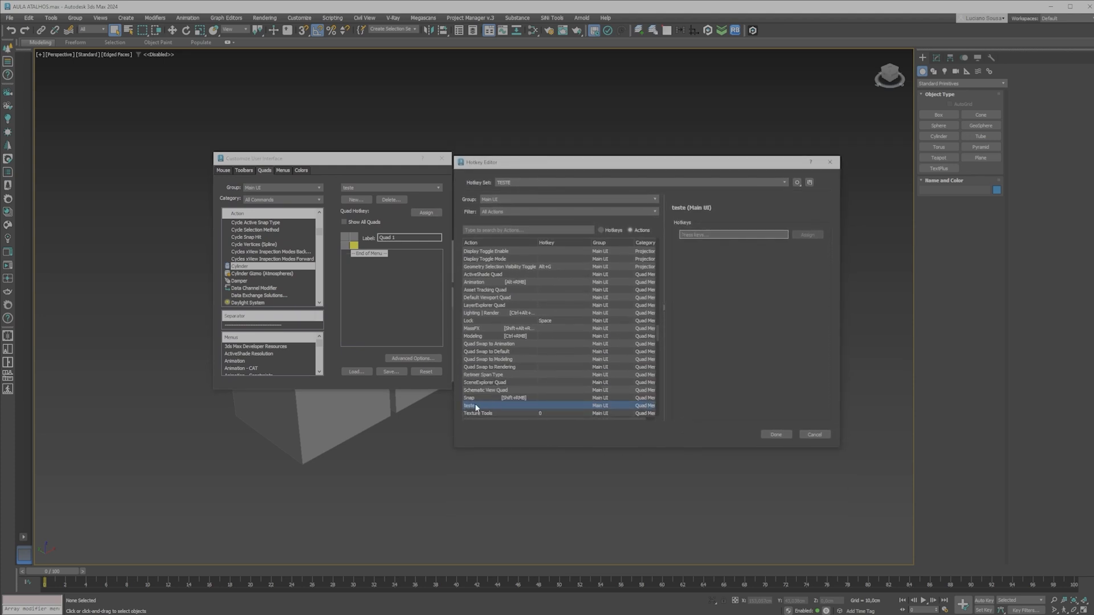
click(715, 234)
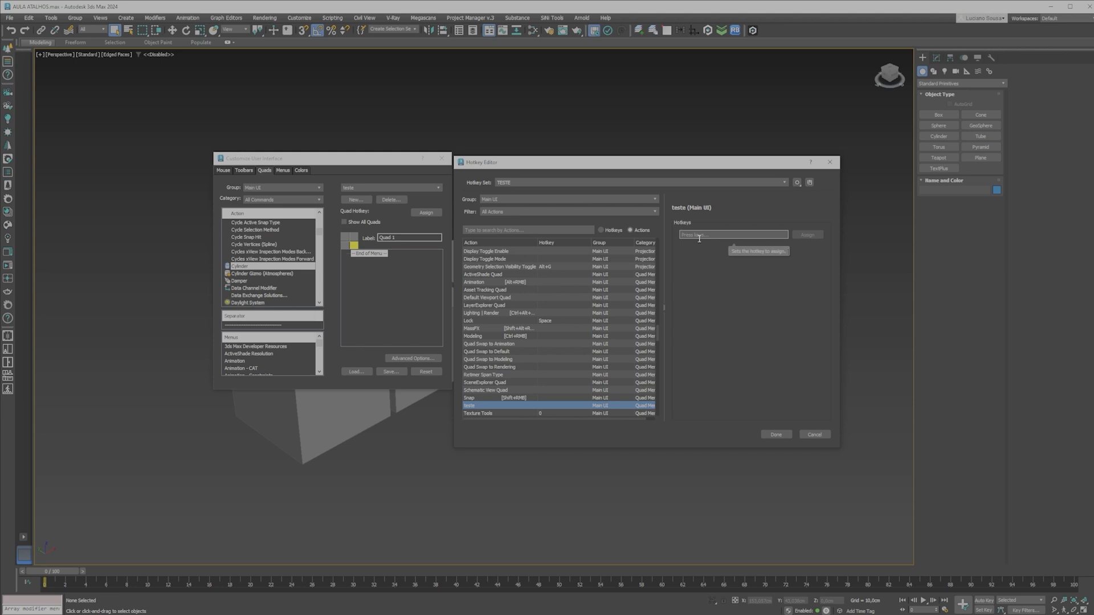
key(ctrl+shift+k)
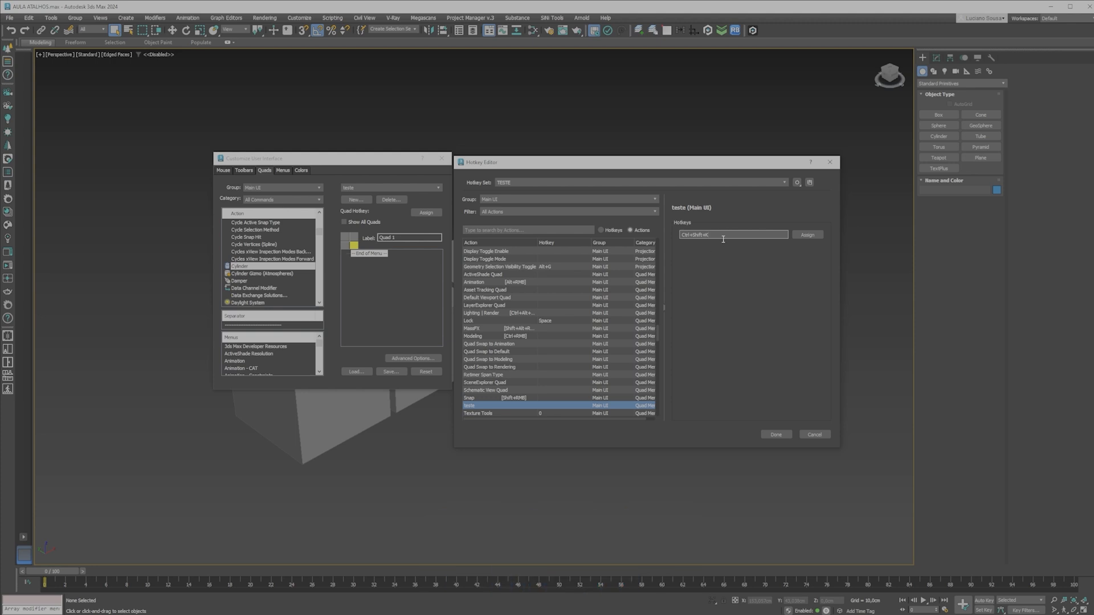
click(807, 235)
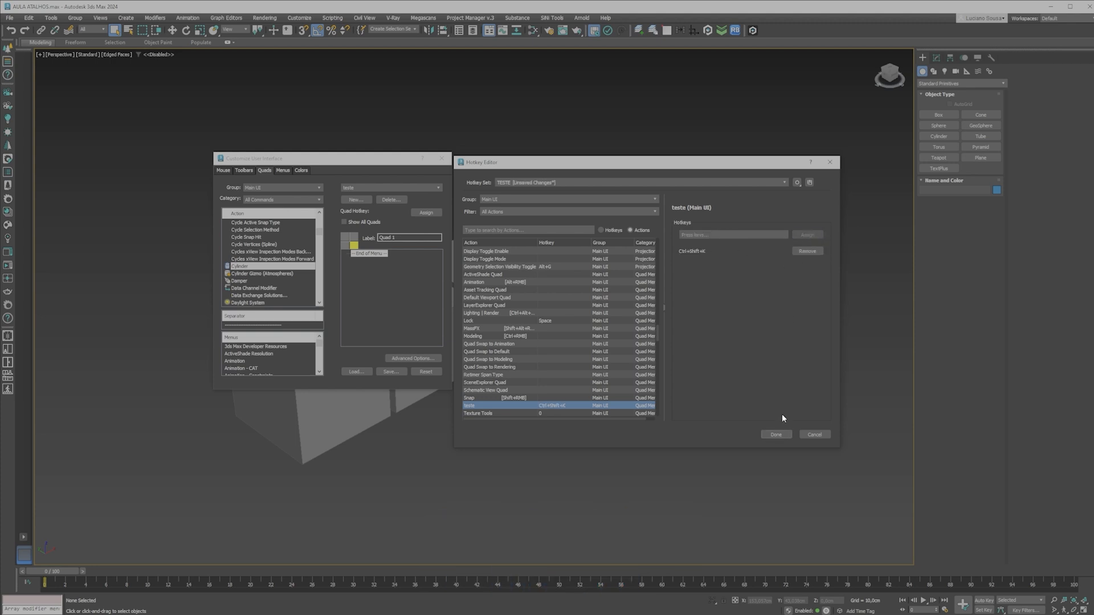
click(774, 434)
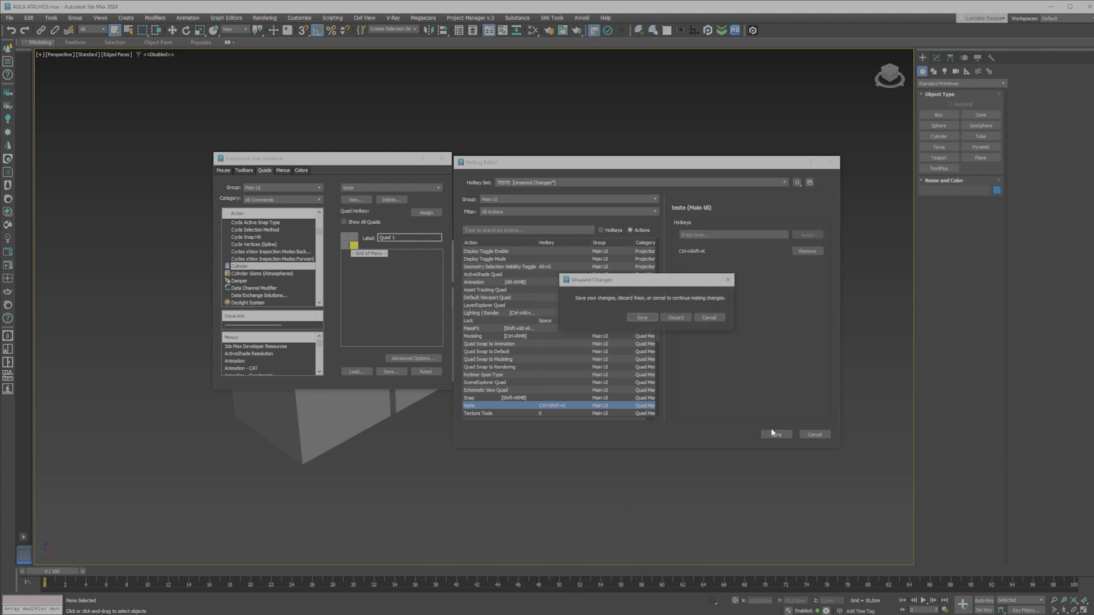
click(642, 318)
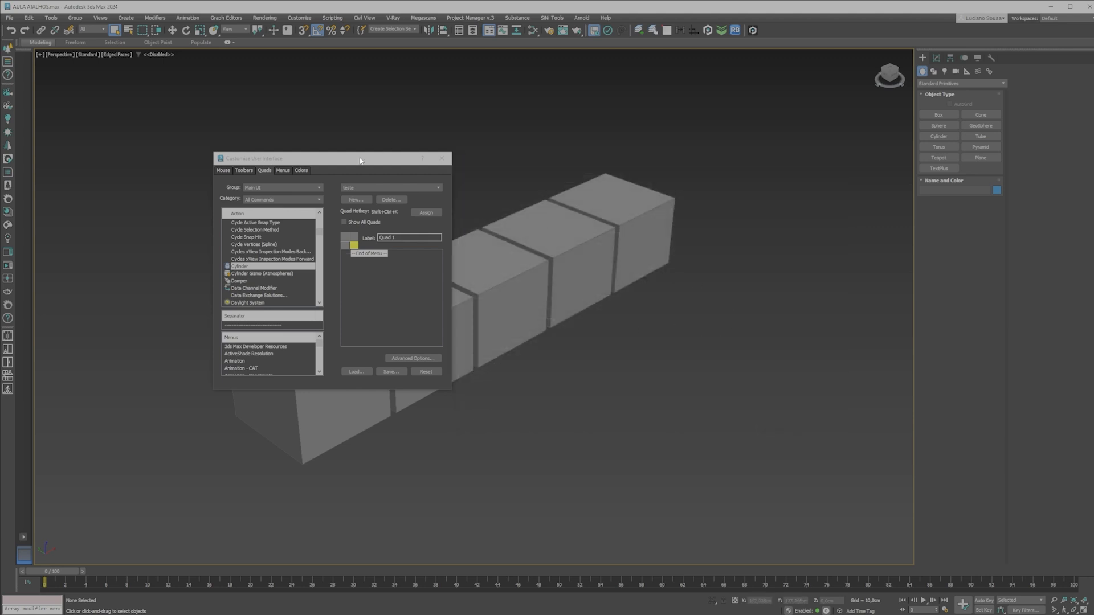
Fill the teste quad with the actions Group, Group Attach, Group Detach, Group Explode, Group Close and Group Open, in that order
drag(286, 161, 503, 178)
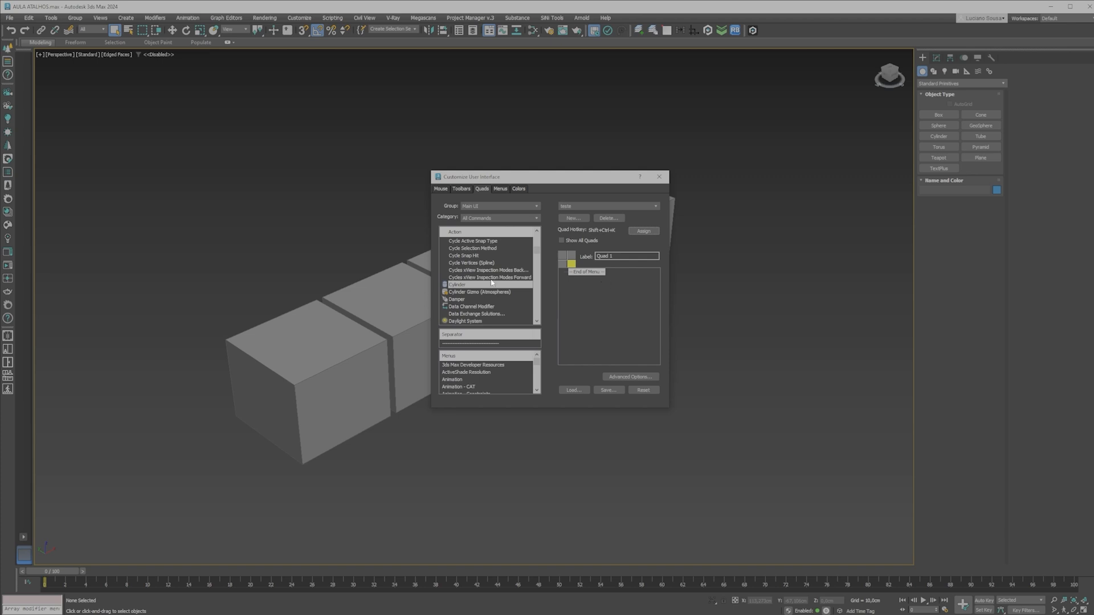
click(470, 277)
key(g)
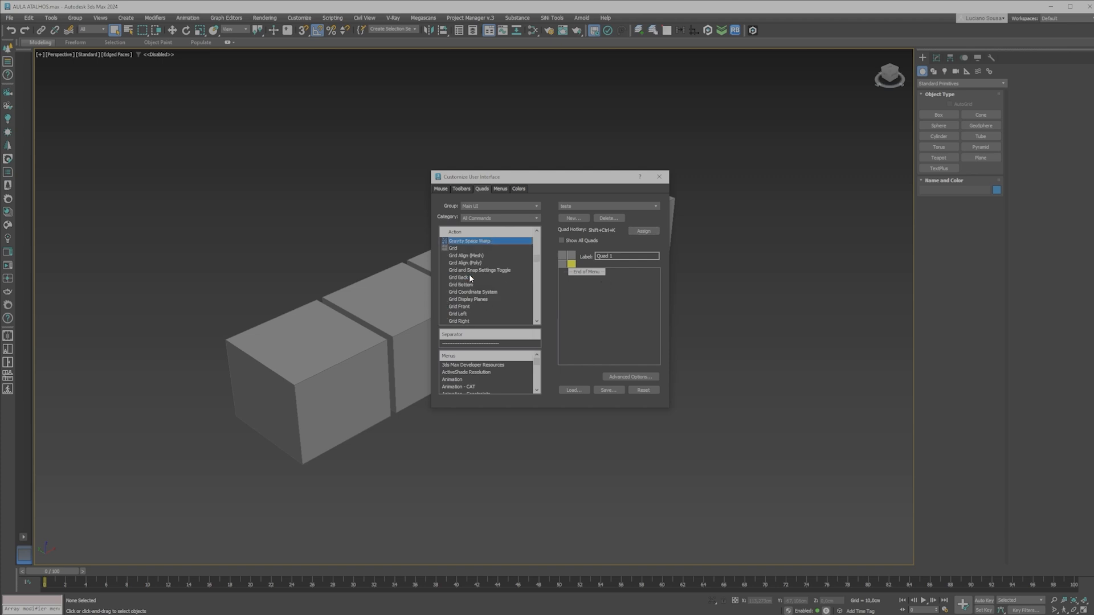
key(g)
key(r)
key(o)
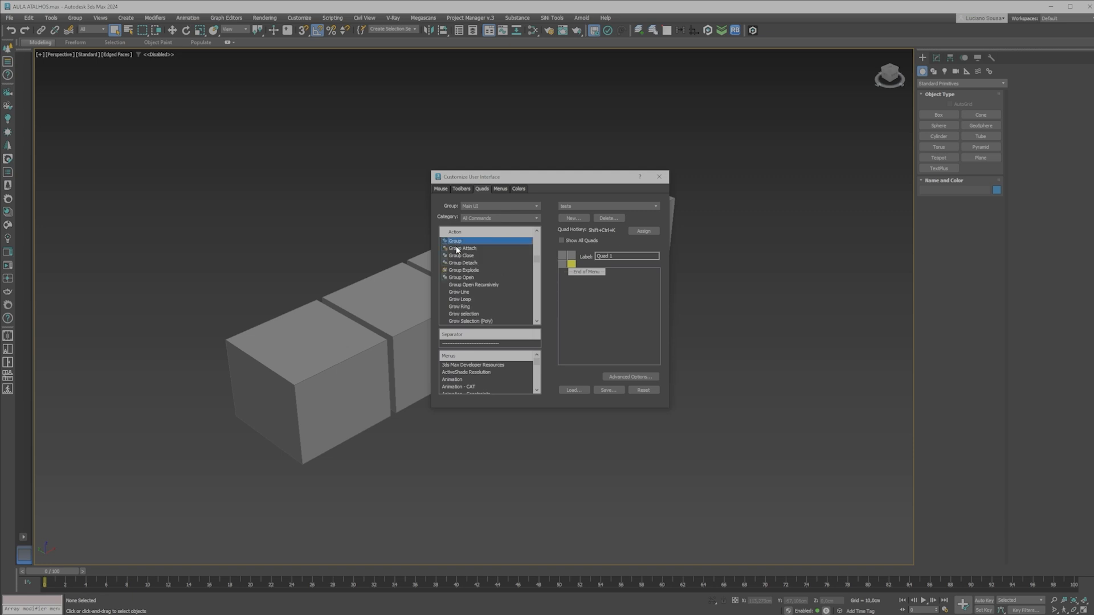
drag(458, 241, 585, 274)
drag(462, 248, 585, 286)
drag(580, 287, 581, 286)
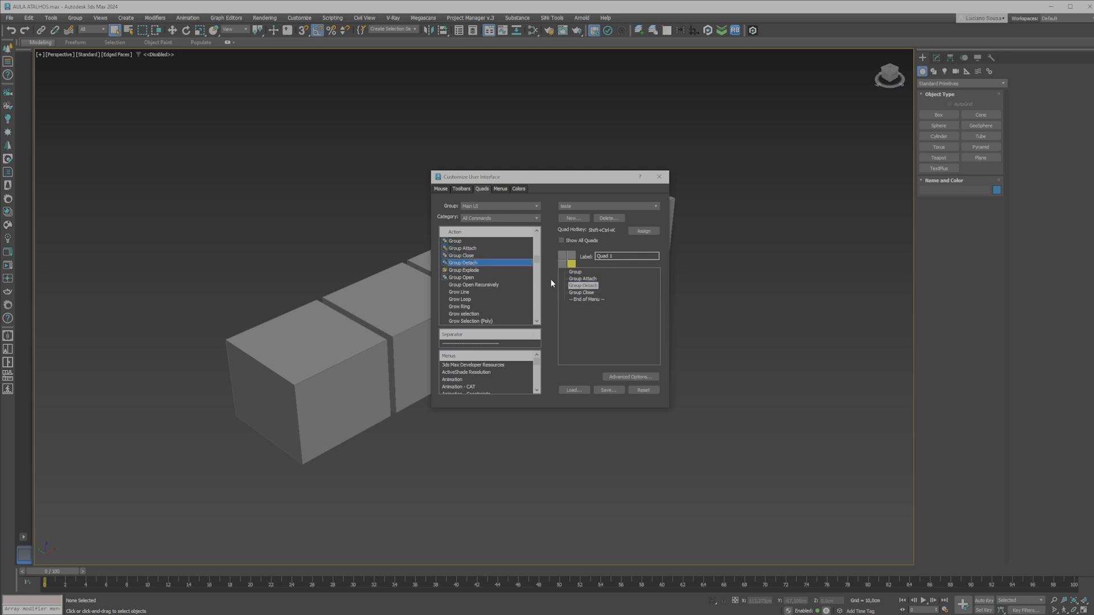
drag(463, 270, 588, 298)
drag(472, 280, 587, 306)
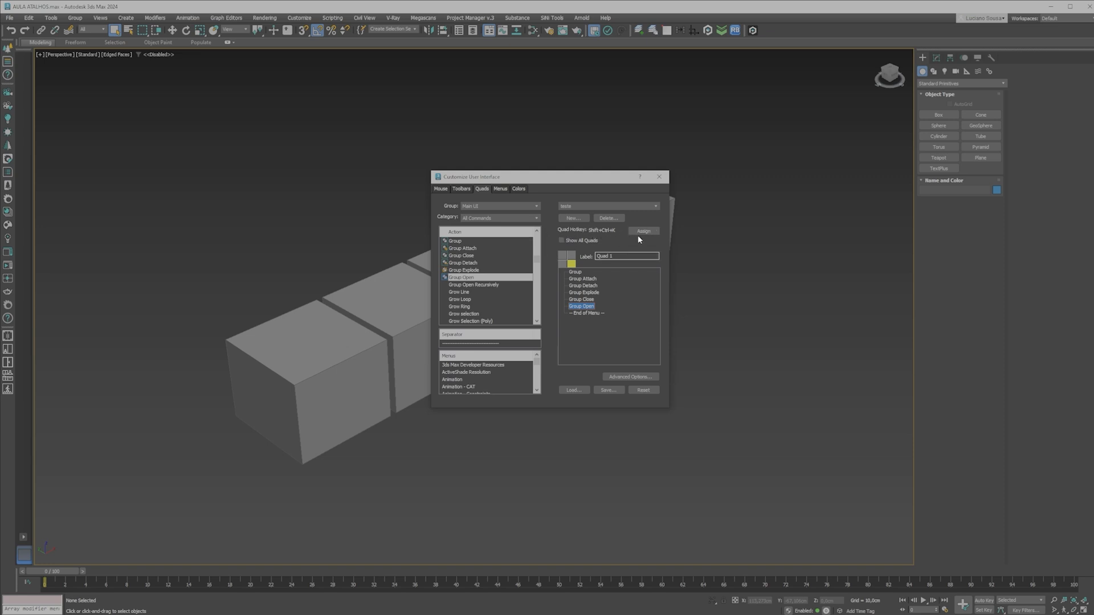
Check the teste quad menu in the viewport using its assigned hotkey, and close it again
click(810, 230)
key(ctrl+shift+k)
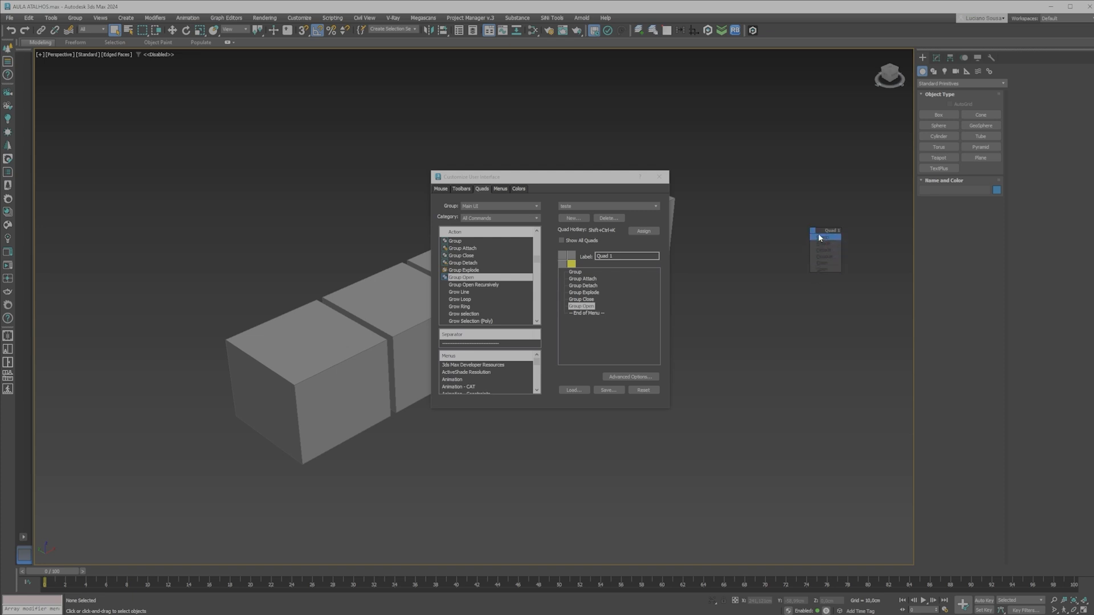
click(825, 269)
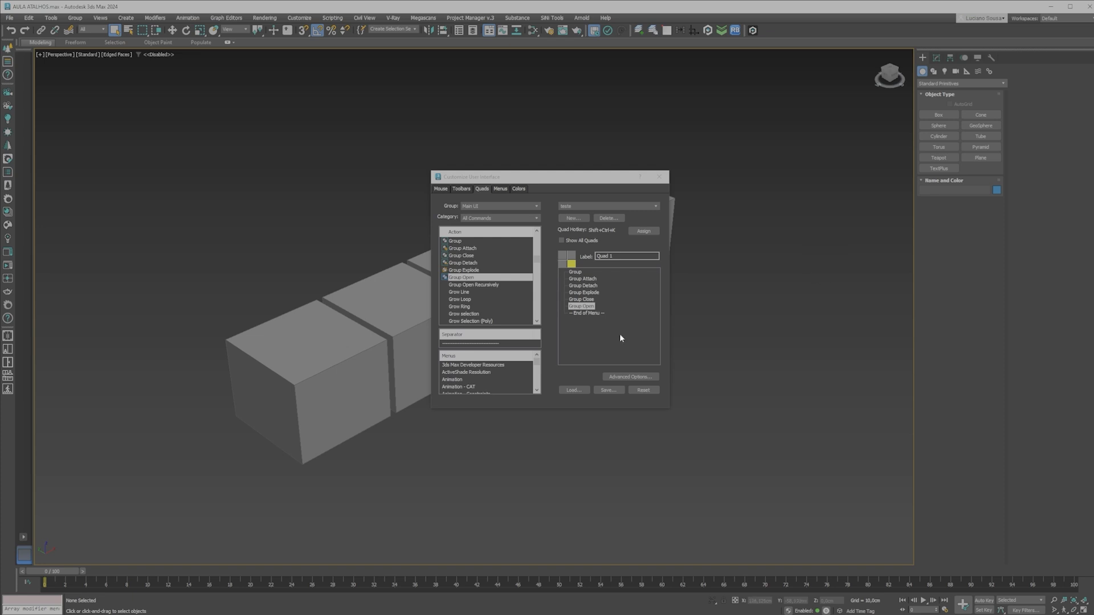
Save the customized menus over the existing teste.mnux and load that menu file back
click(609, 390)
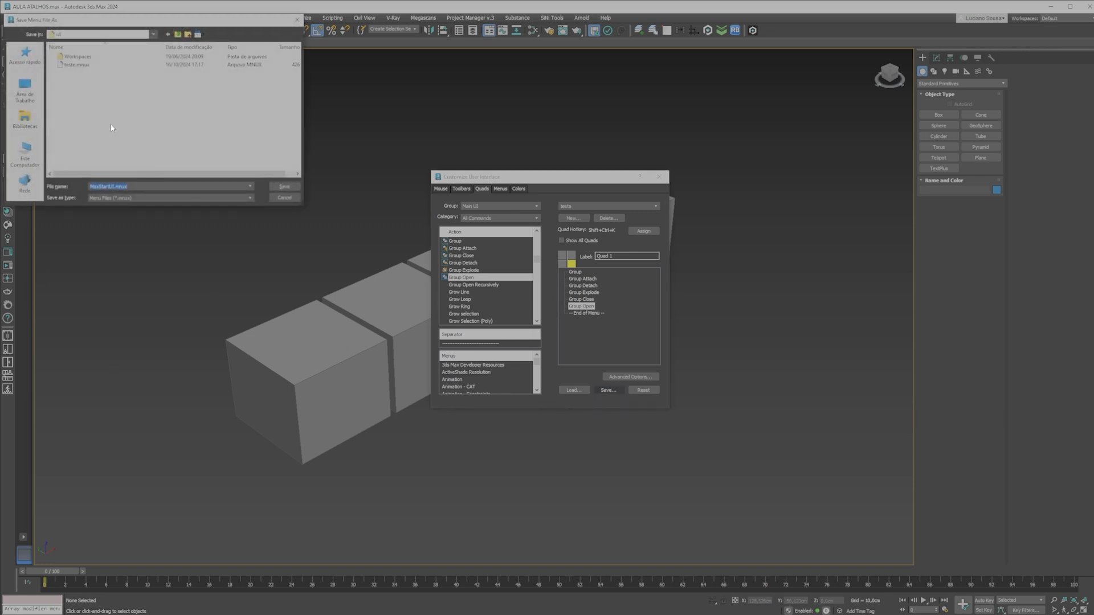
click(67, 66)
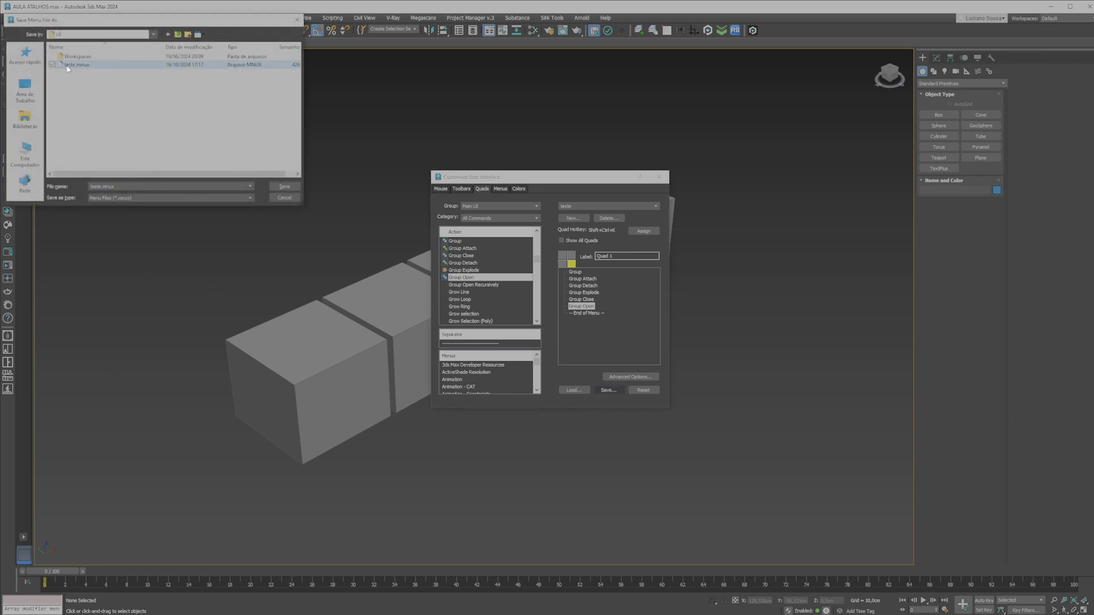
click(284, 186)
click(757, 314)
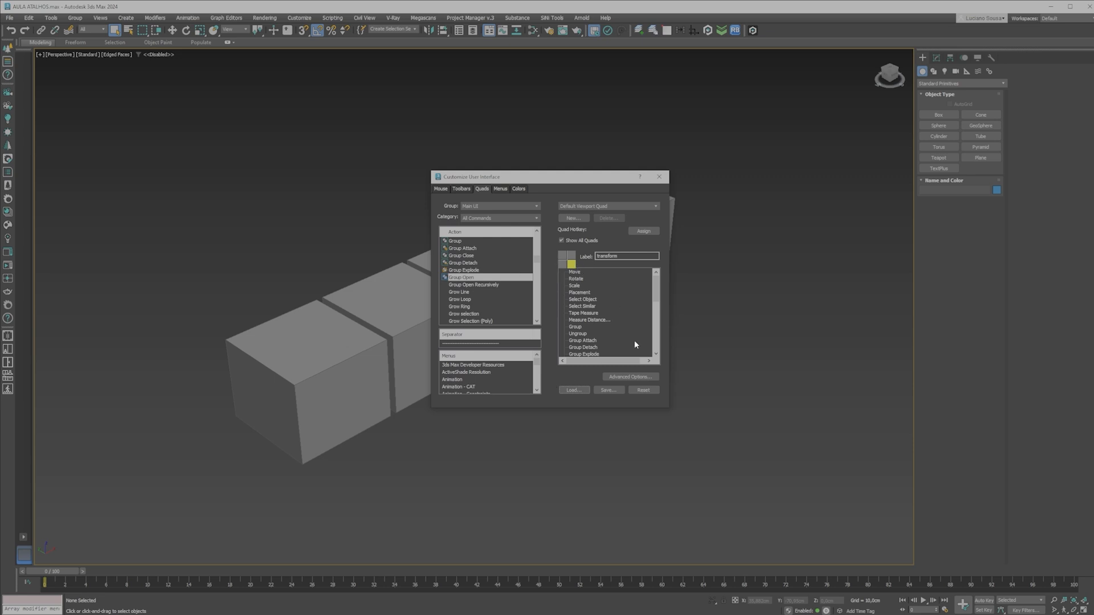
click(573, 390)
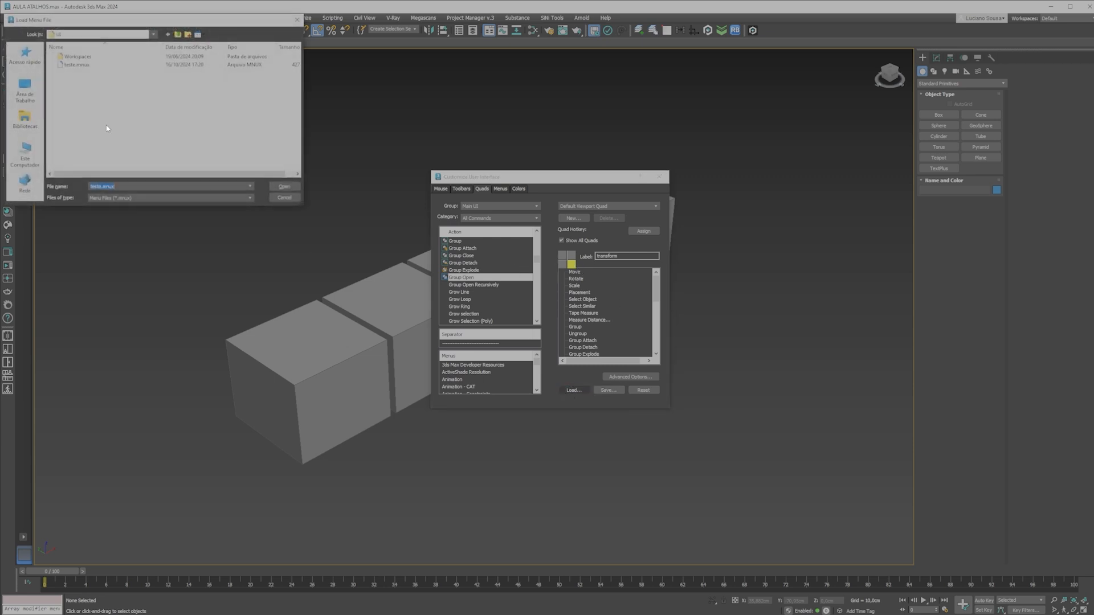
click(284, 186)
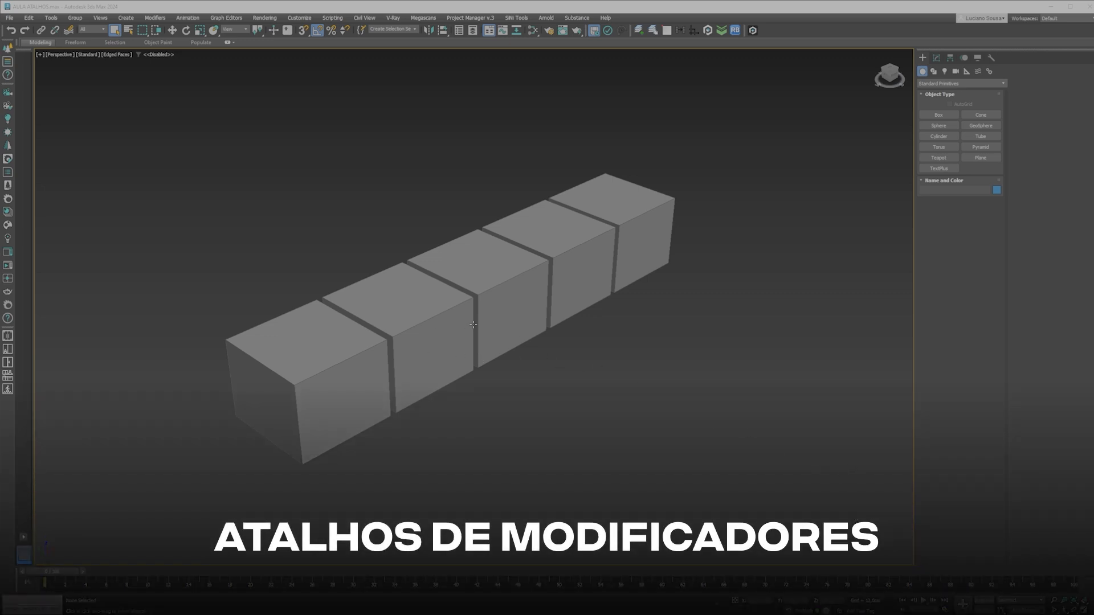
Open the modifier set configuration and name a new modifier set teste in place of MY MODIFIERS
click(936, 58)
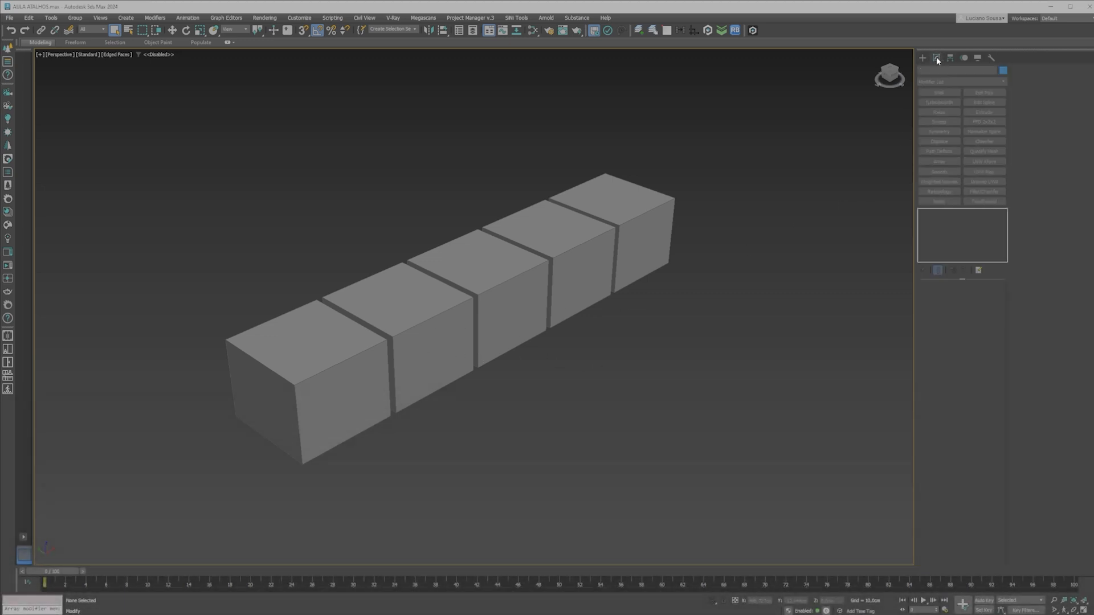
click(978, 272)
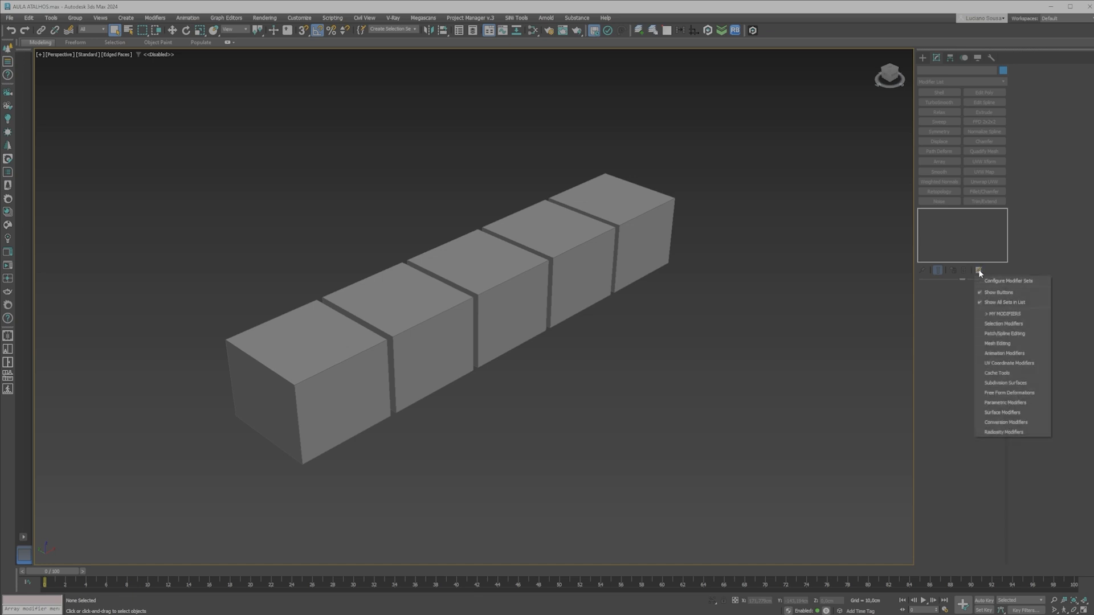
click(1014, 282)
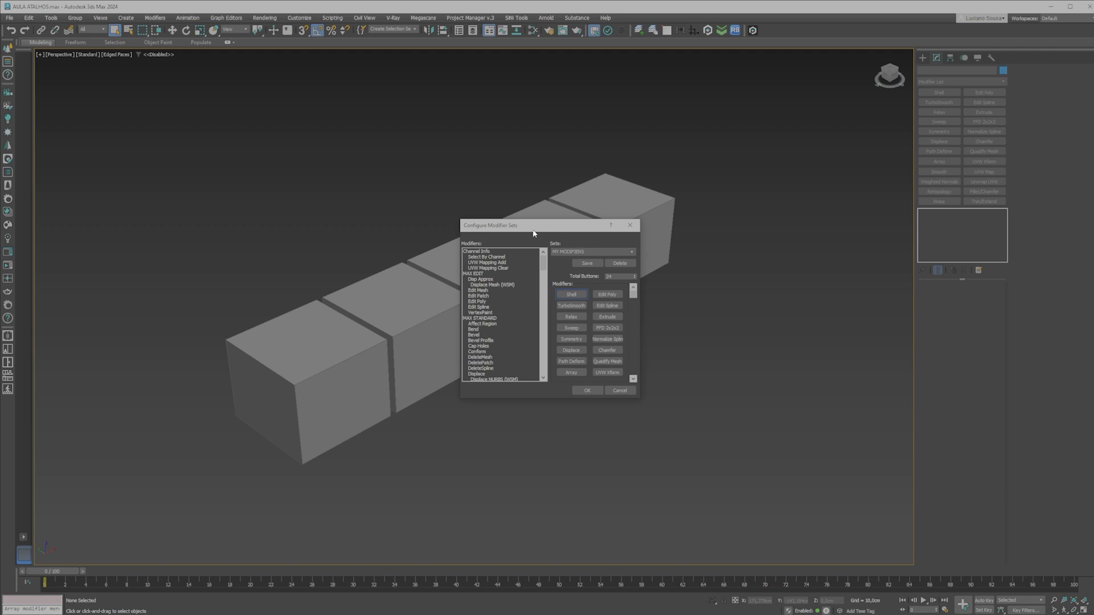
drag(533, 231, 728, 288)
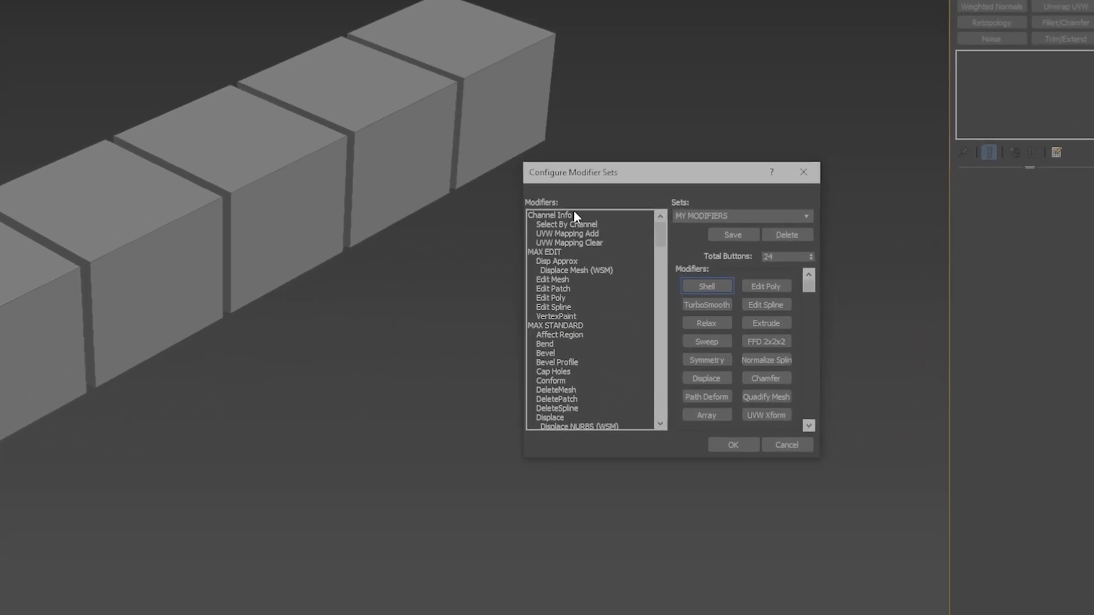
click(805, 216)
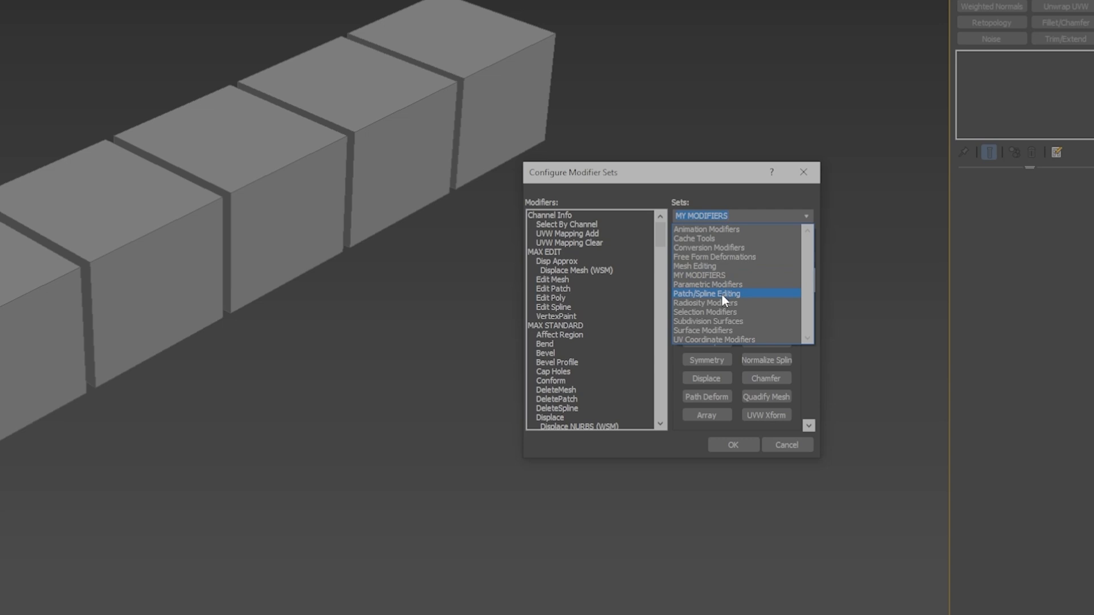
click(734, 214)
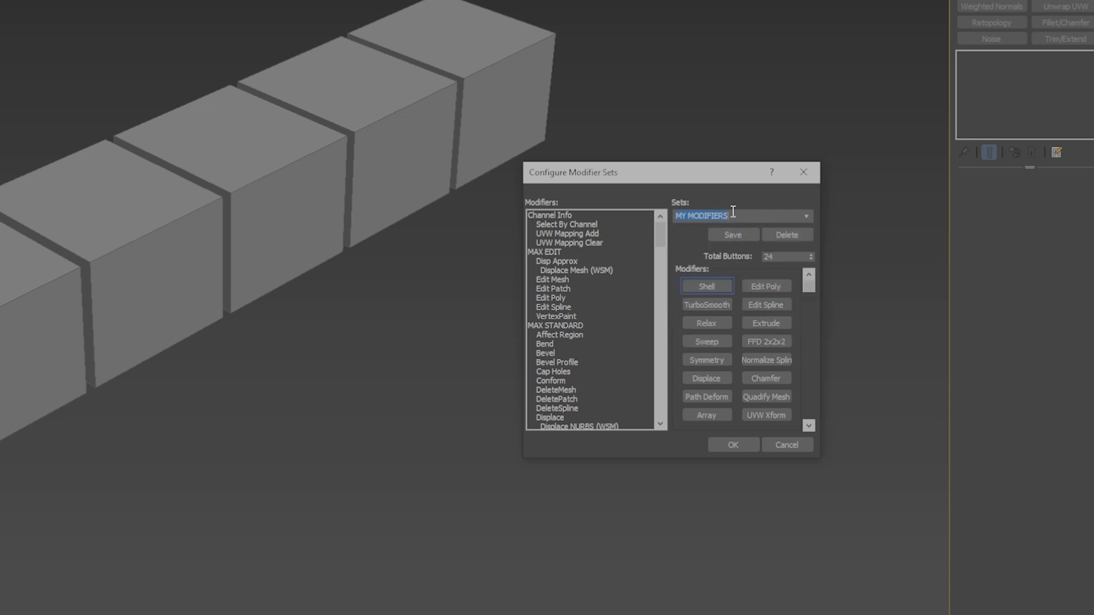
double_click(738, 211)
key(BackSpace)
key(BackSpace)
key(BackSpace)
key(BackSpace)
text(teste)
Set the total number of buttons for the new modifier set to 10
double_click(785, 258)
text(10)
key(Return)
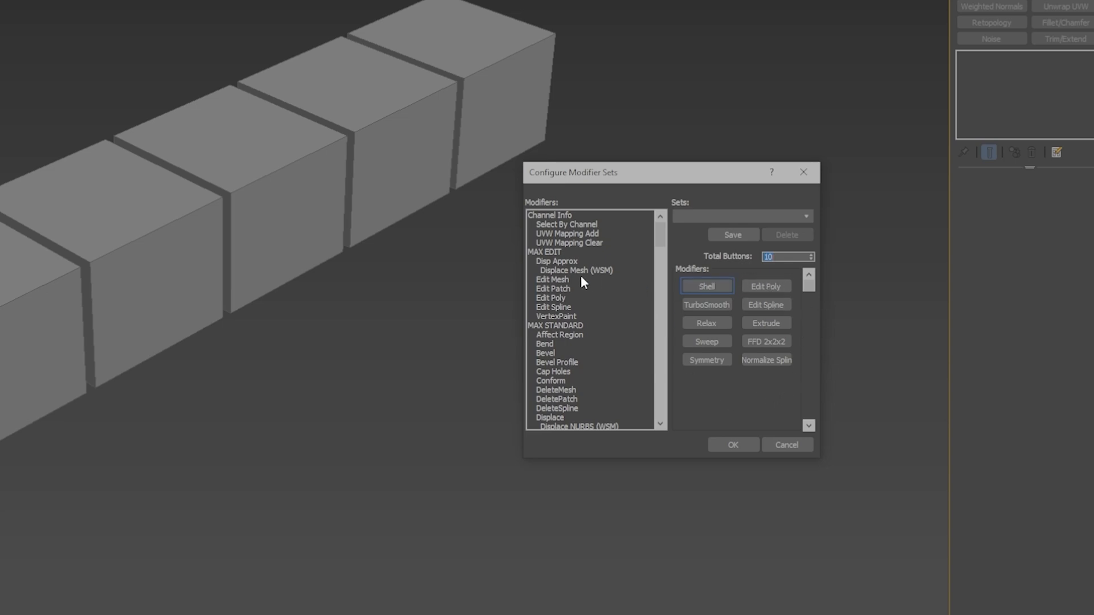
Replace the set's Shell, TurboSmooth and Extrude buttons with Bend, Bevel and Conform, and accept the configuration
scroll(576, 287, down, 2)
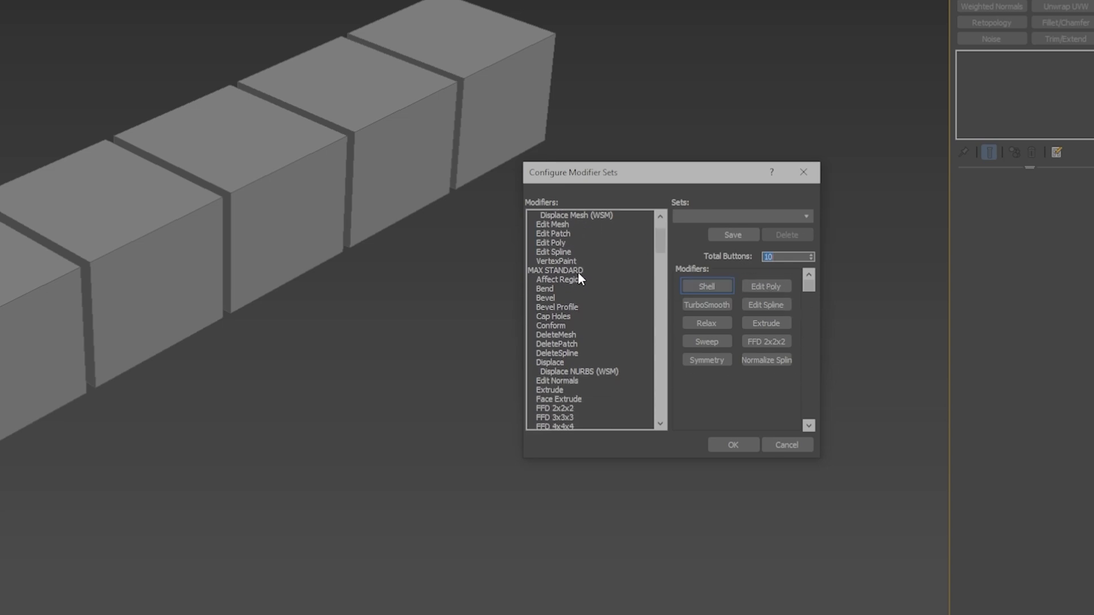
drag(556, 290, 711, 288)
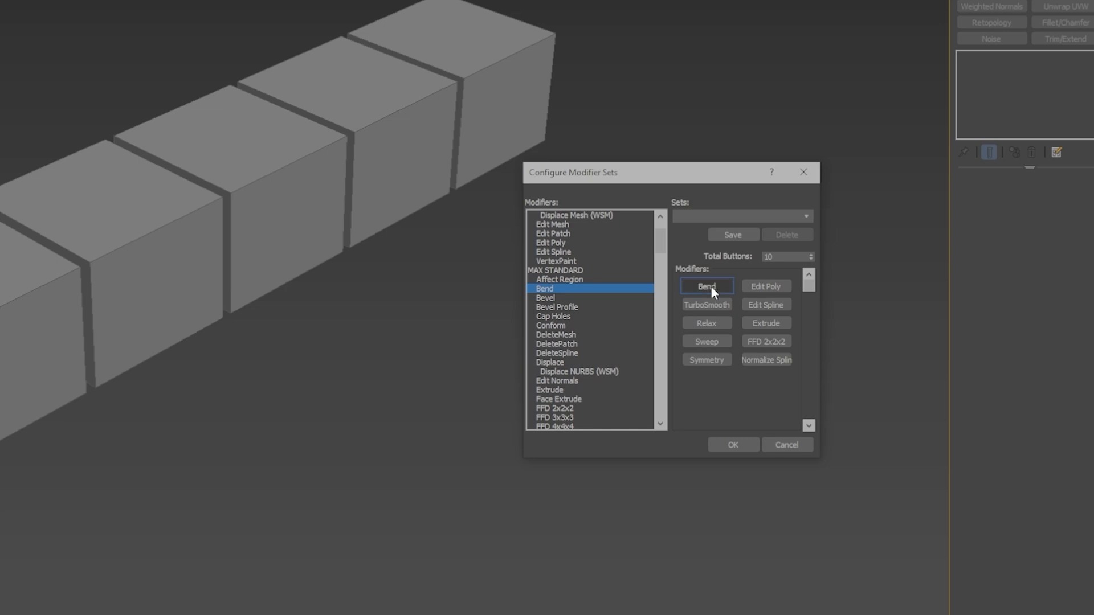
drag(550, 299, 722, 308)
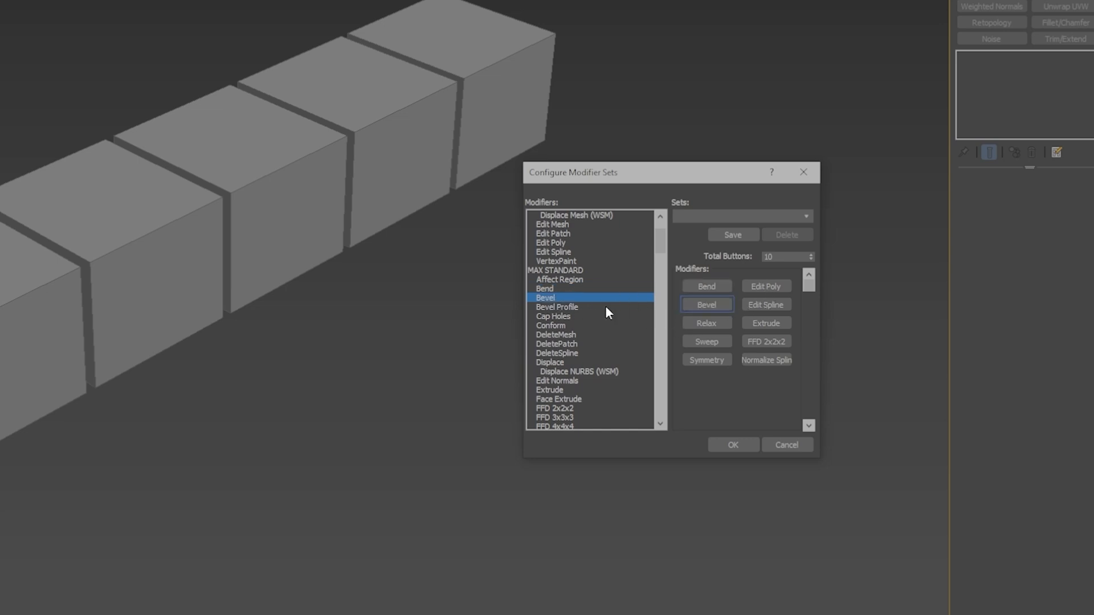
drag(558, 327, 772, 327)
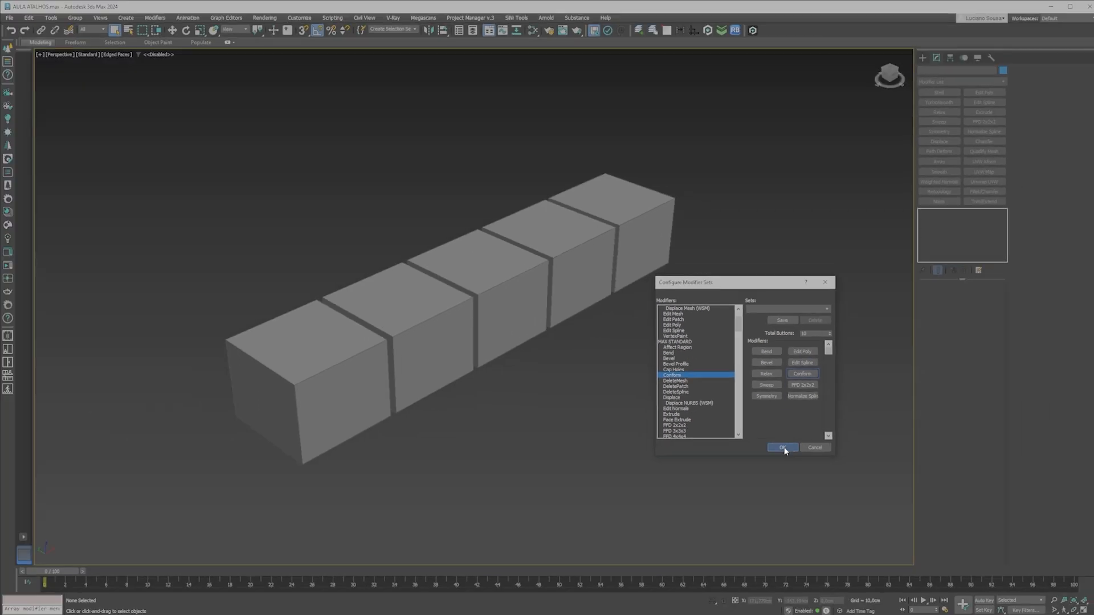
click(738, 446)
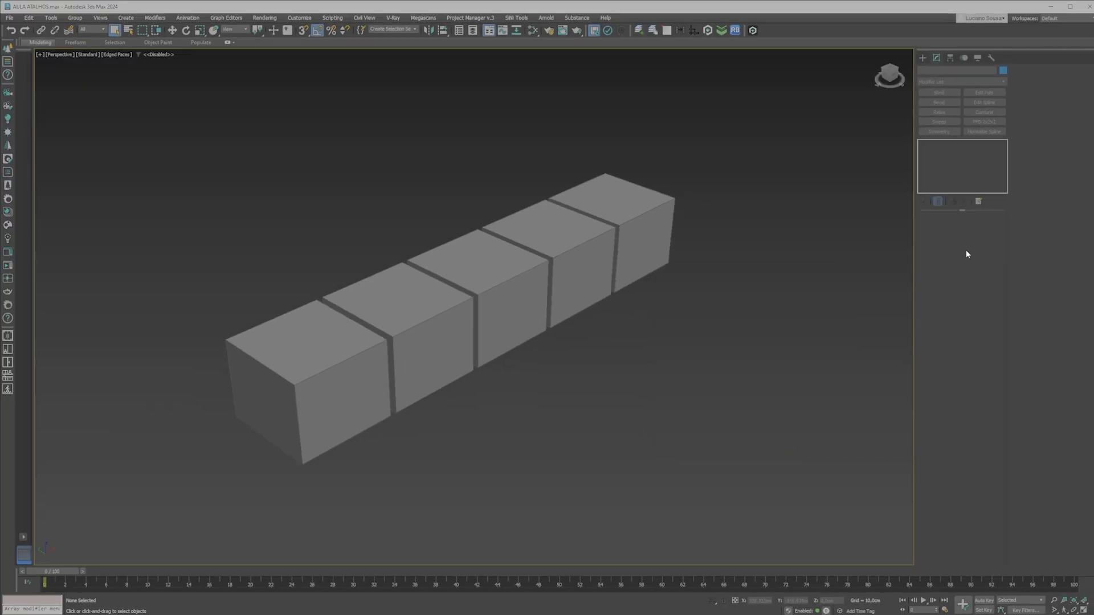
Select the box geometry, then hide the modifier set buttons and show them again
key(ctrl+a)
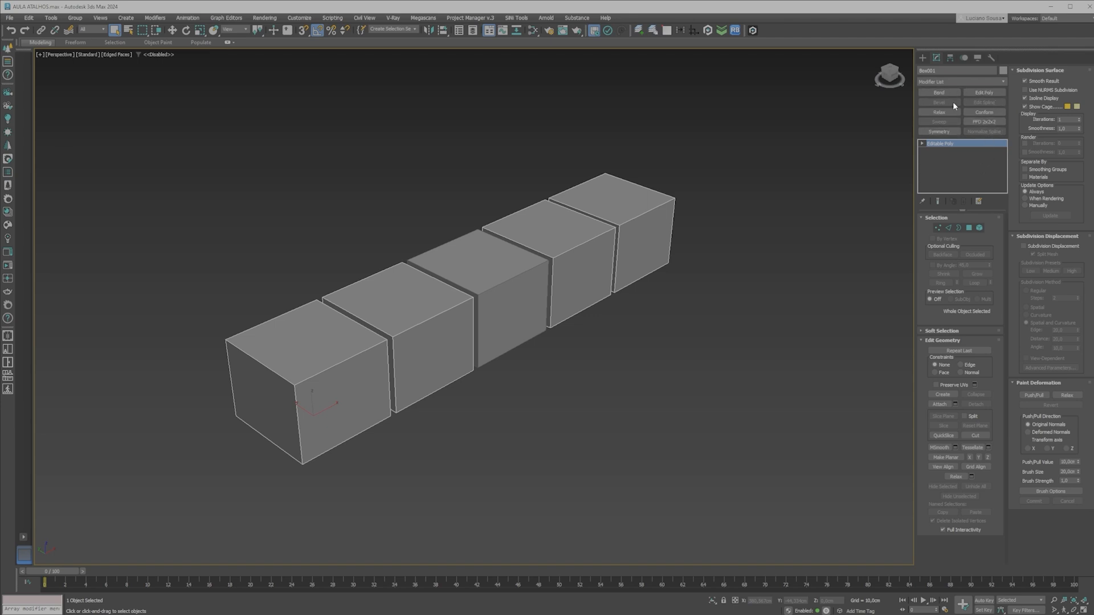
click(979, 201)
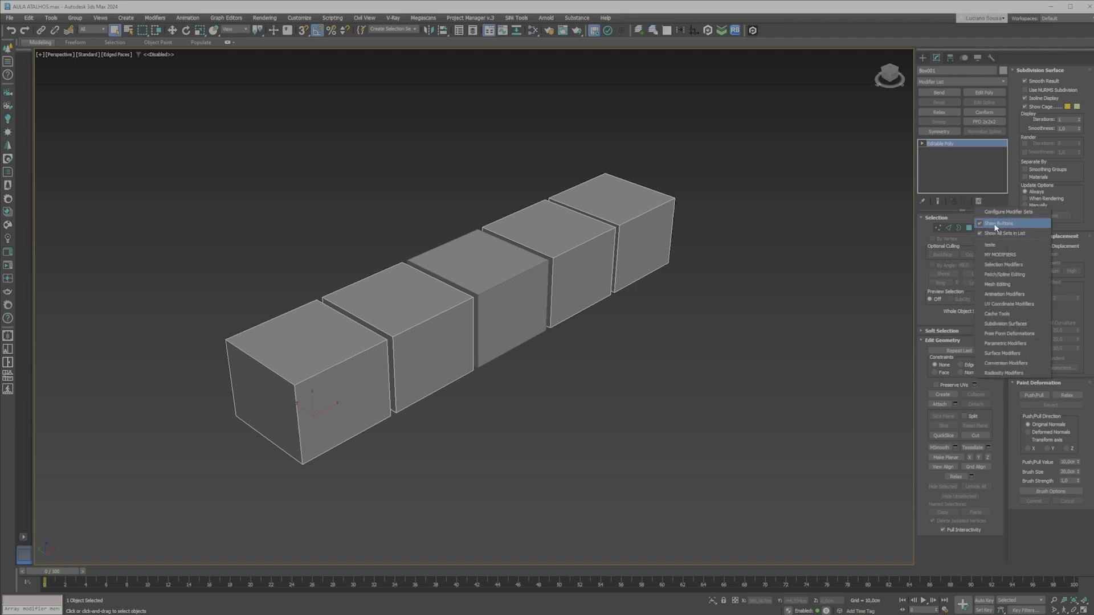
click(991, 224)
click(978, 151)
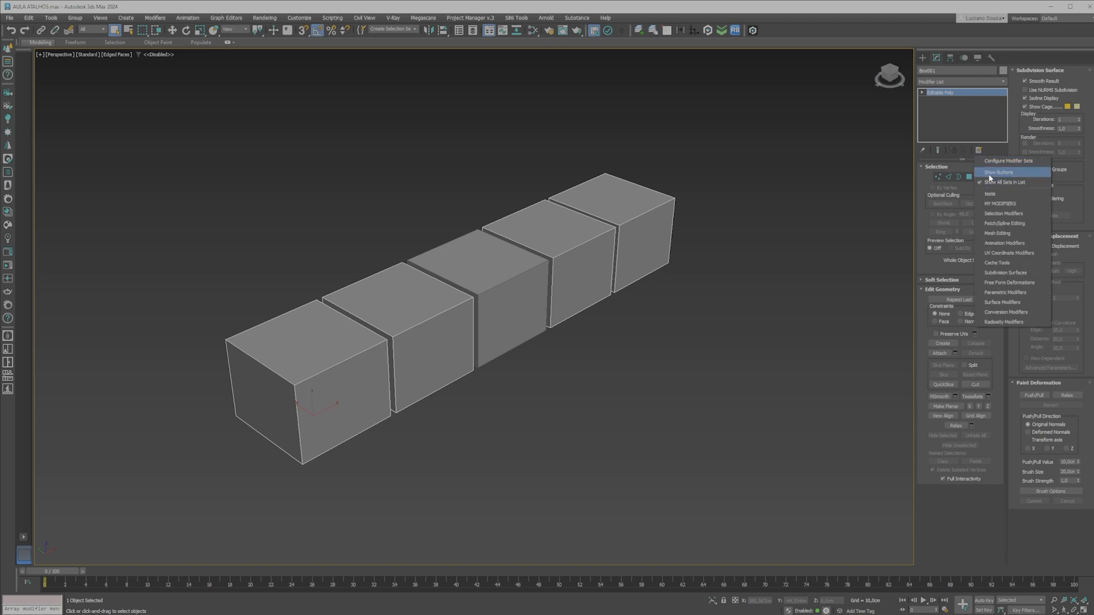
click(990, 174)
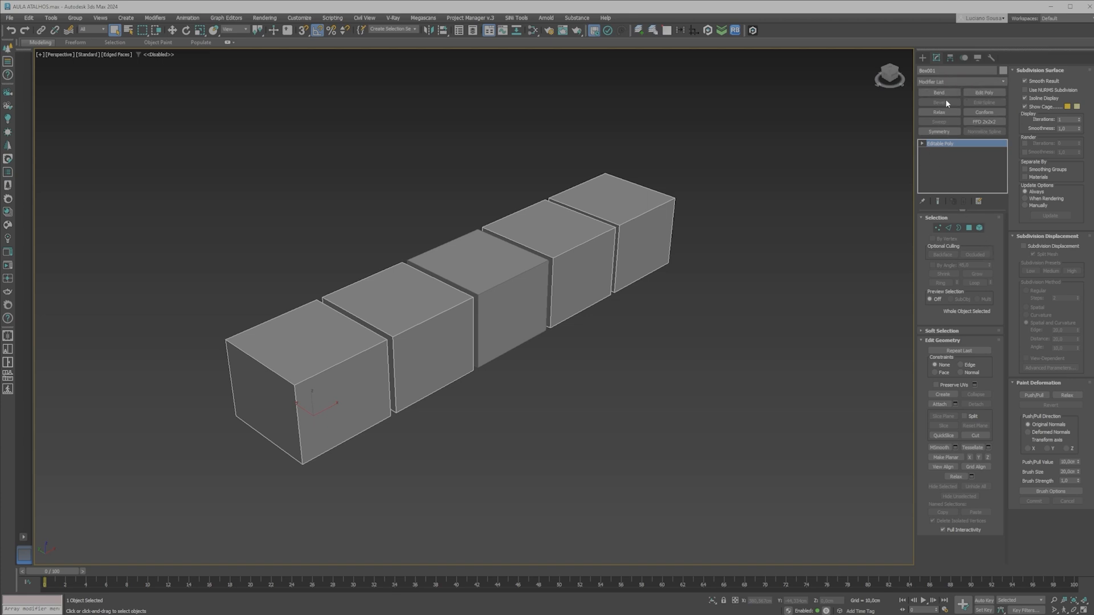
Switch the displayed modifier buttons to the MY MODIFIERS set
click(978, 201)
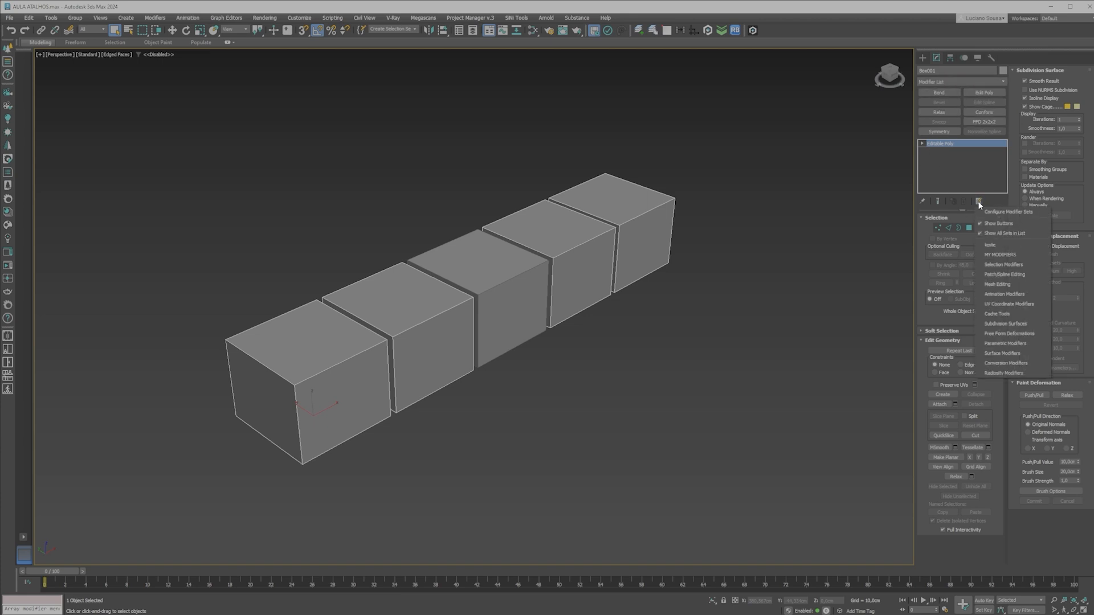
click(1010, 257)
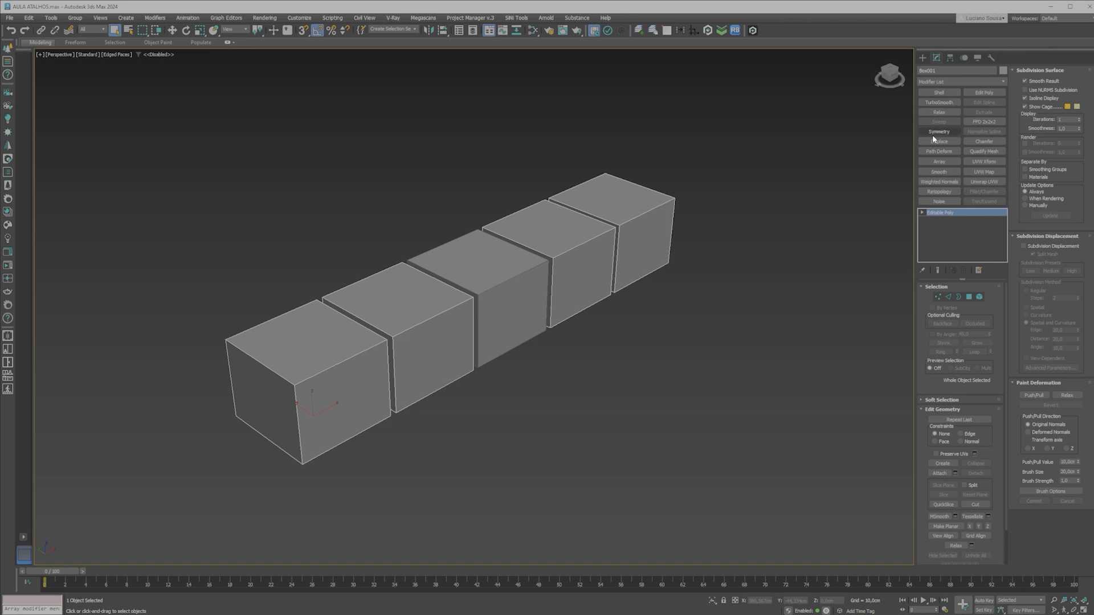